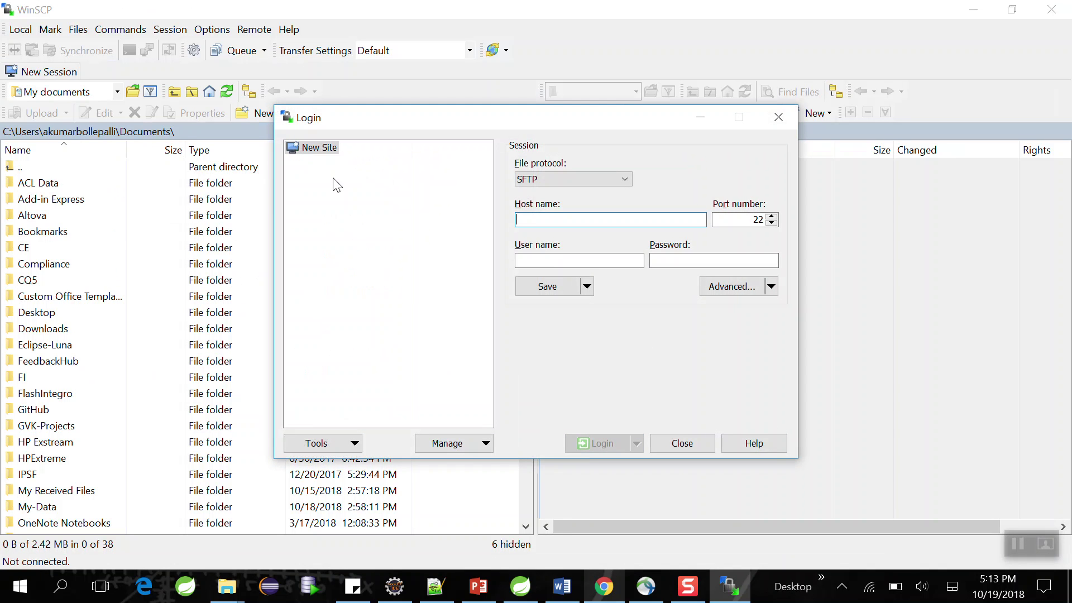
- Move the Login window aside and activate its empty host name field
left_click_drag(464, 118, 517, 118)
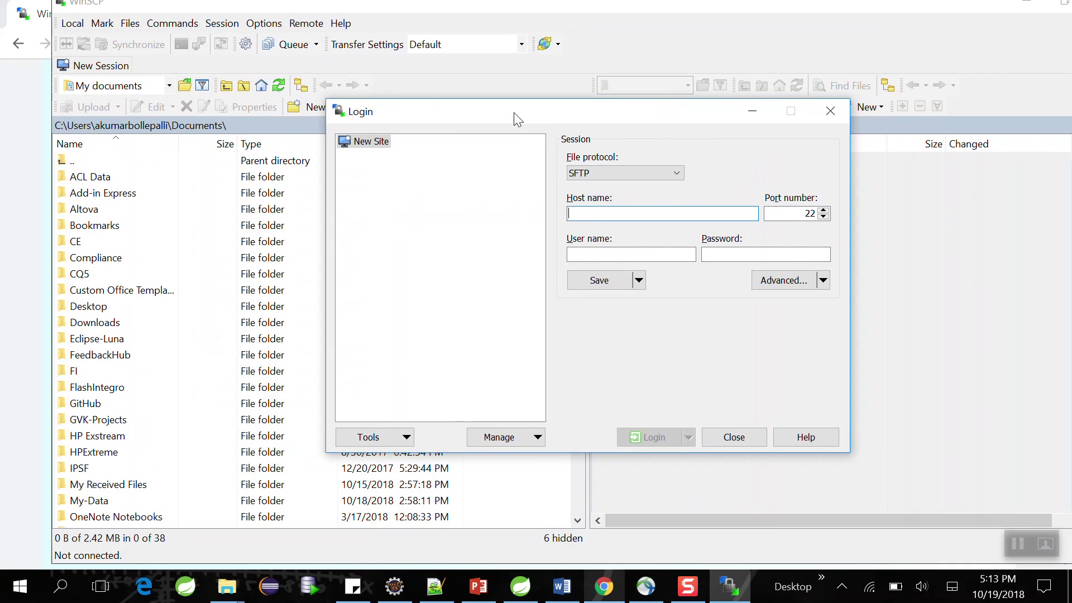
left_click_drag(450, 111, 480, 115)
left_click(642, 260)
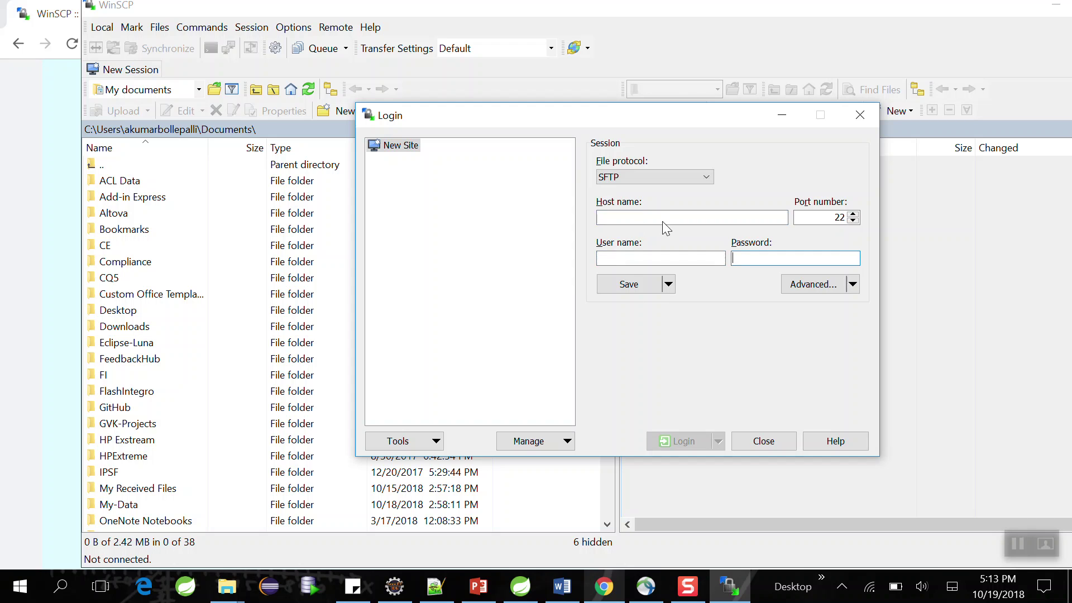
left_click(637, 218)
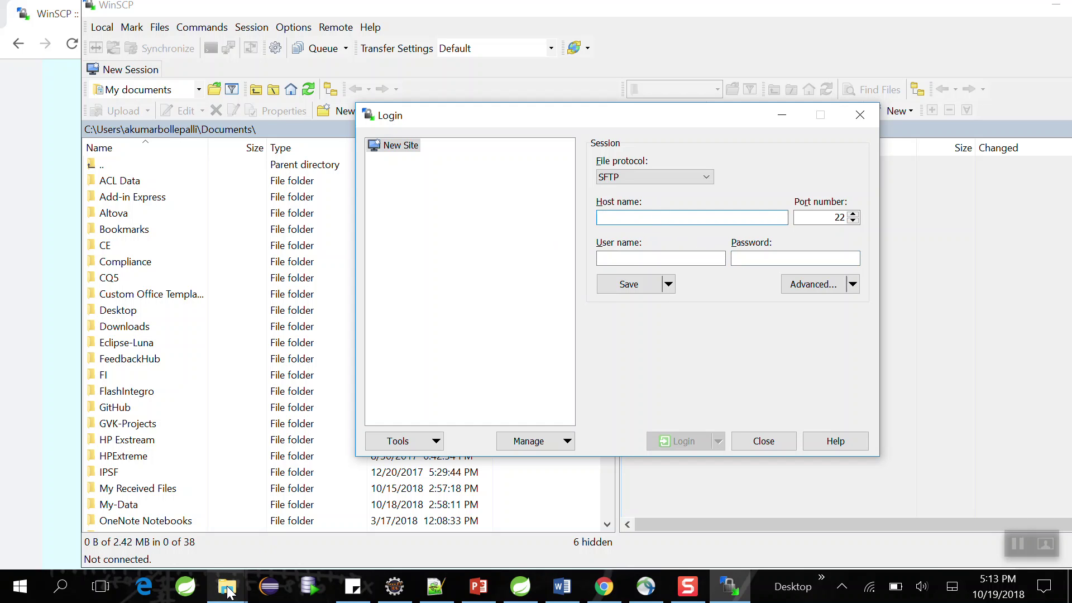
mouse_move(227, 586)
left_click(189, 529)
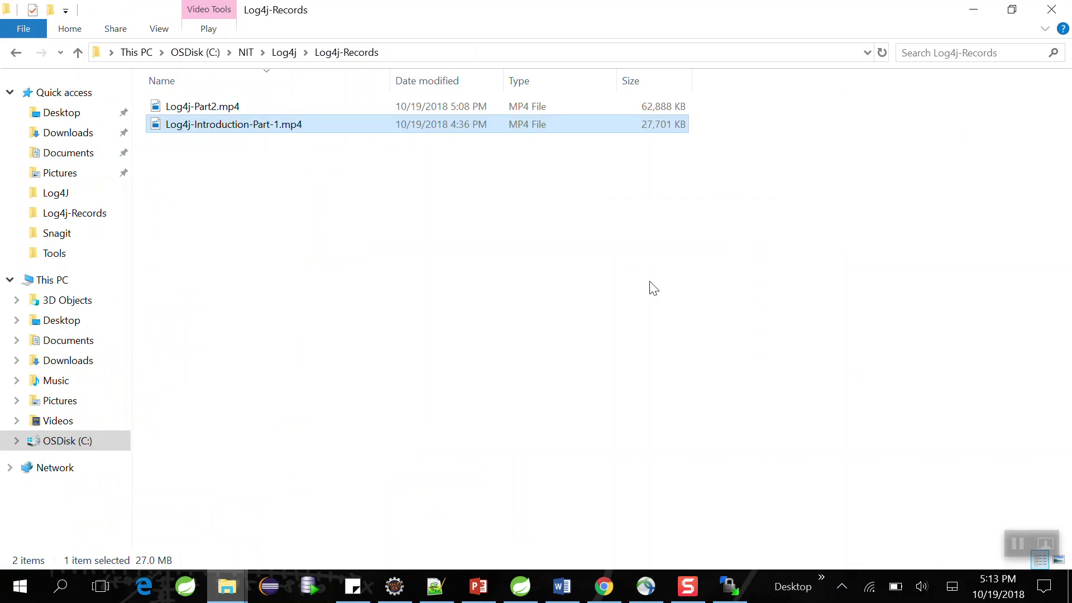
left_click(429, 352)
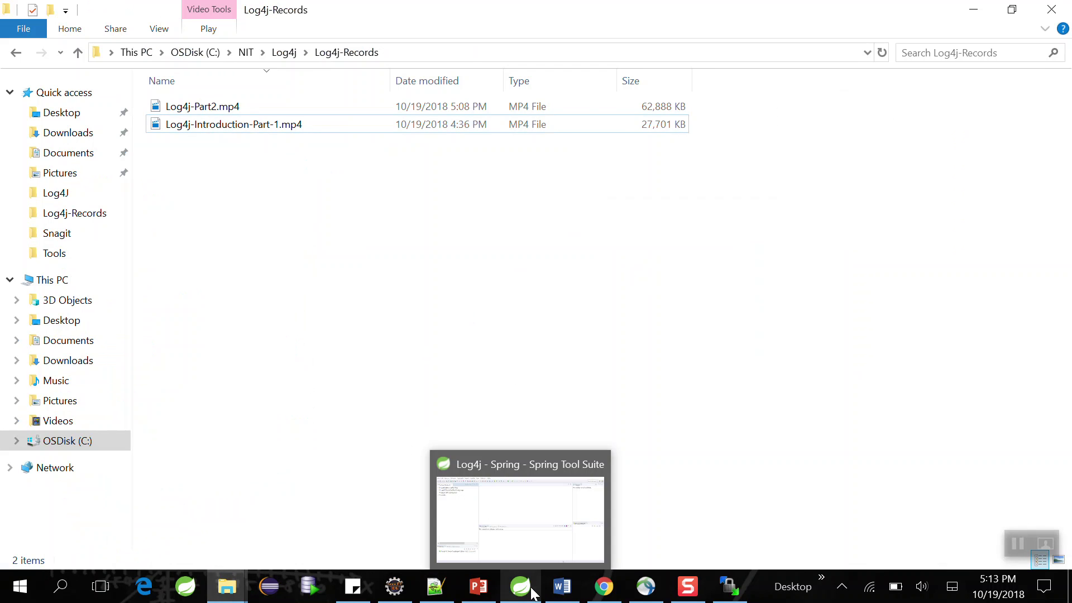
- Switch to Notepad++ and show the ReadMe.txt notes with enlarged text
left_click(445, 592)
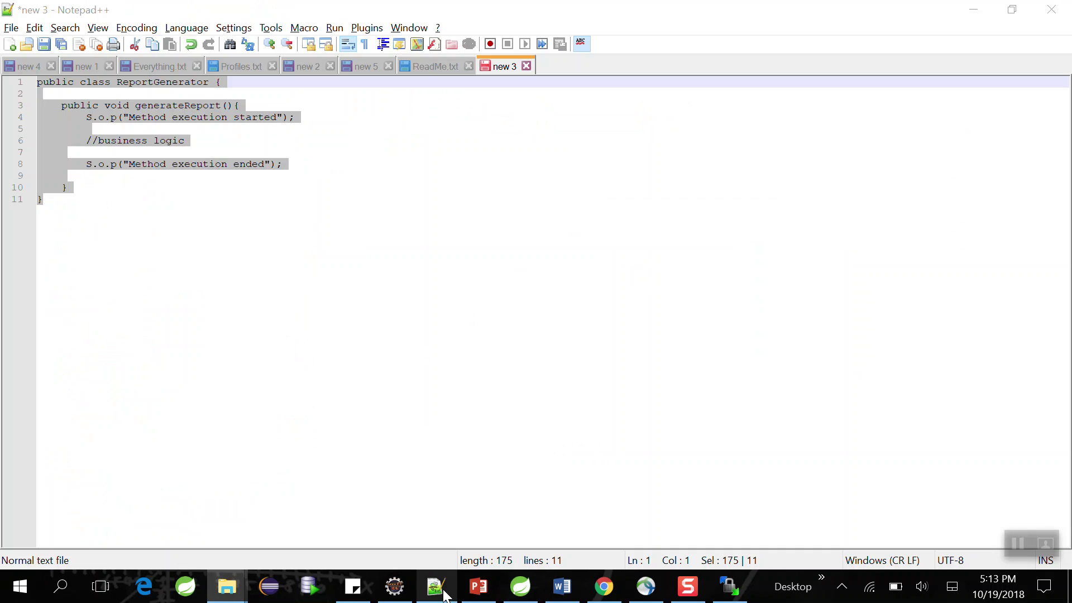
left_click(431, 66)
scroll(223, 358, "up", 3)
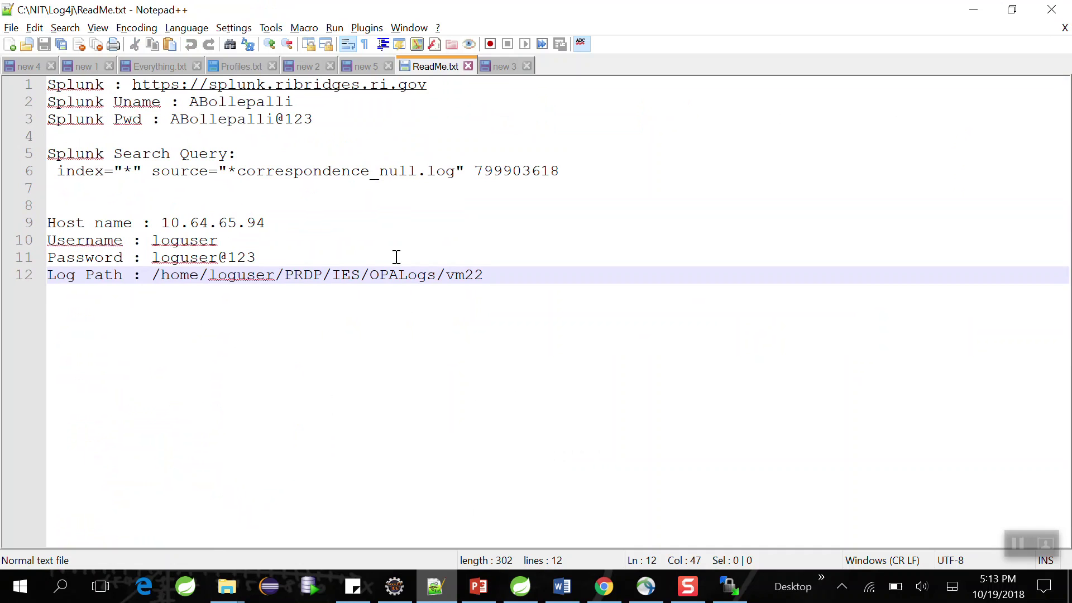
- Insert 23 blank lines between the Splunk search query and the Host name line in ReadMe.txt
left_click(313, 212)
key("Return")
key("Return")
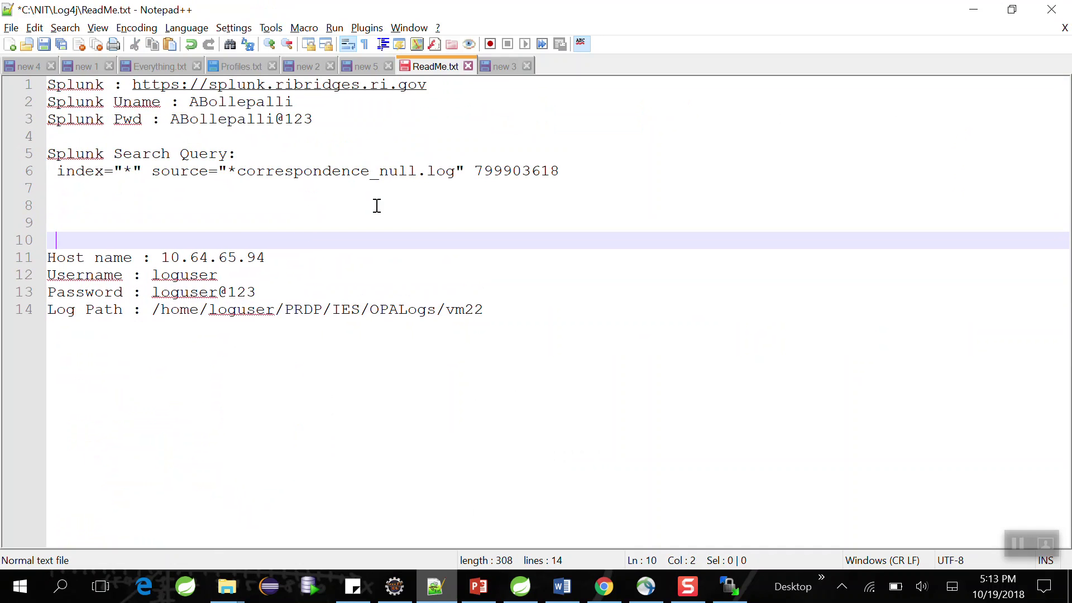
left_click(288, 230)
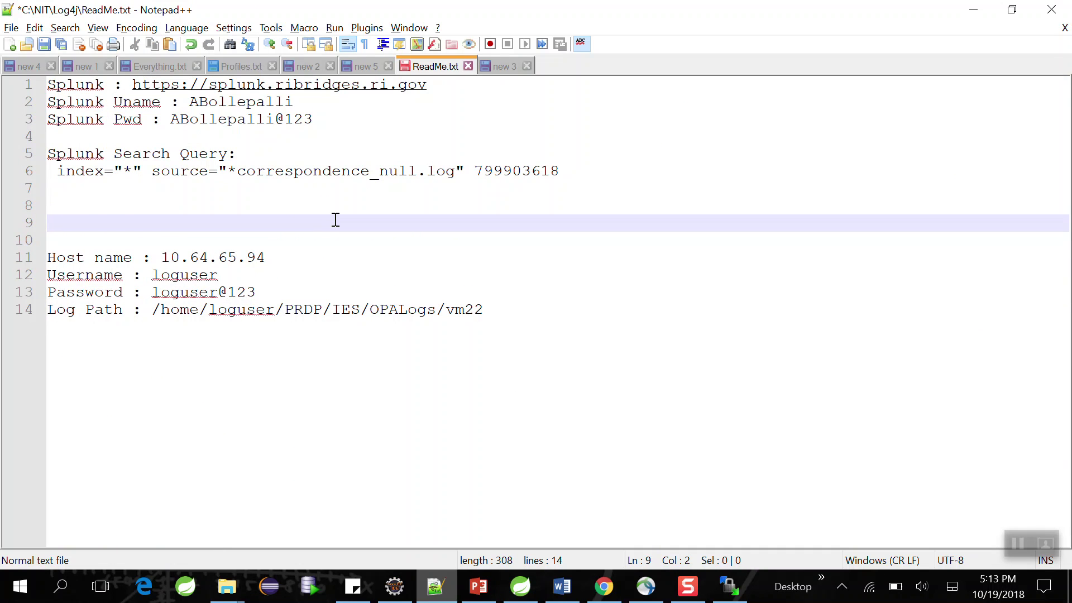
key("shift+Up")
key("shift+Up")
key("shift+Up")
key("shift+Up")
key("shift+Up")
key("shift+Up")
key("shift+Up")
key("shift+Up")
left_click(216, 239)
left_click(235, 203)
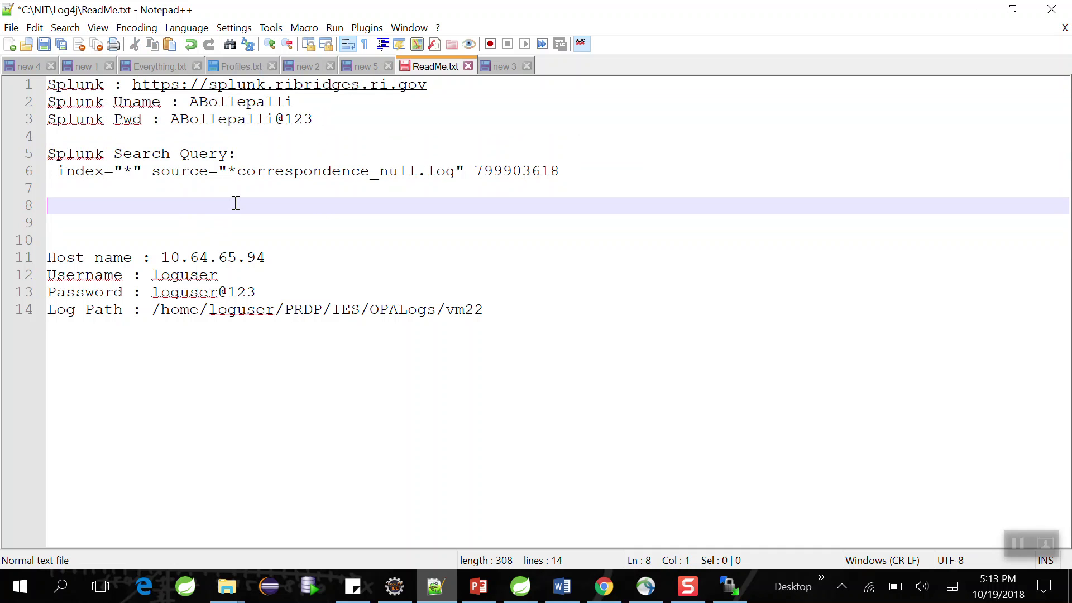
key("Return")
key("Return")
key("Return")
key("Return")
key("Return")
key("Return")
key("Return")
key("Return")
key("Return")
key("Return")
key("Return")
key("Return")
key("Return")
key("Return")
key("Return")
key("Return")
key("Return")
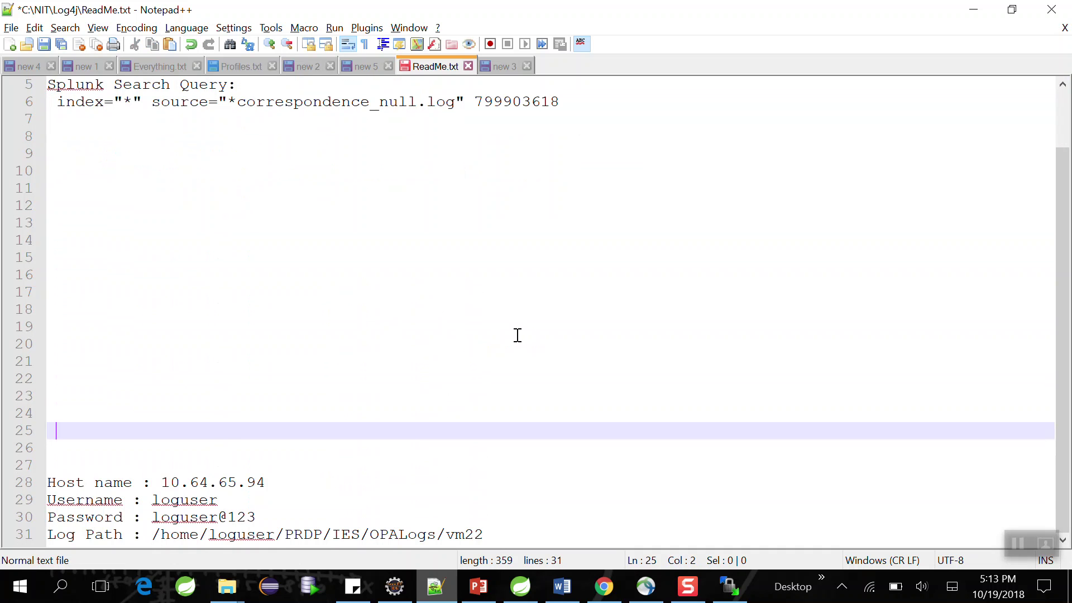
left_click(587, 294)
left_click(445, 162)
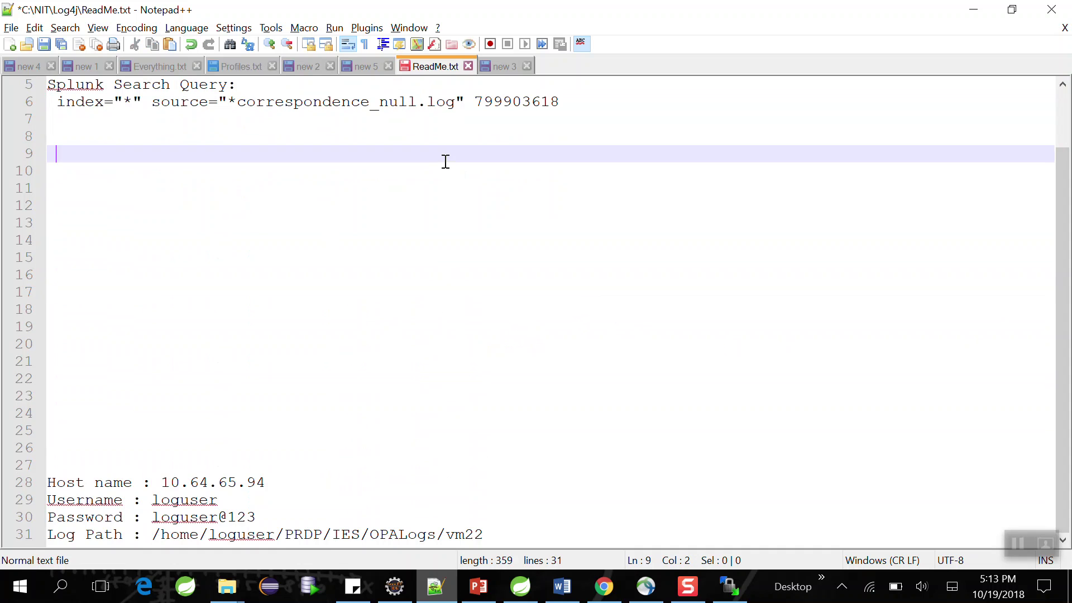
key("Return")
key("Return")
key("Return")
key("Return")
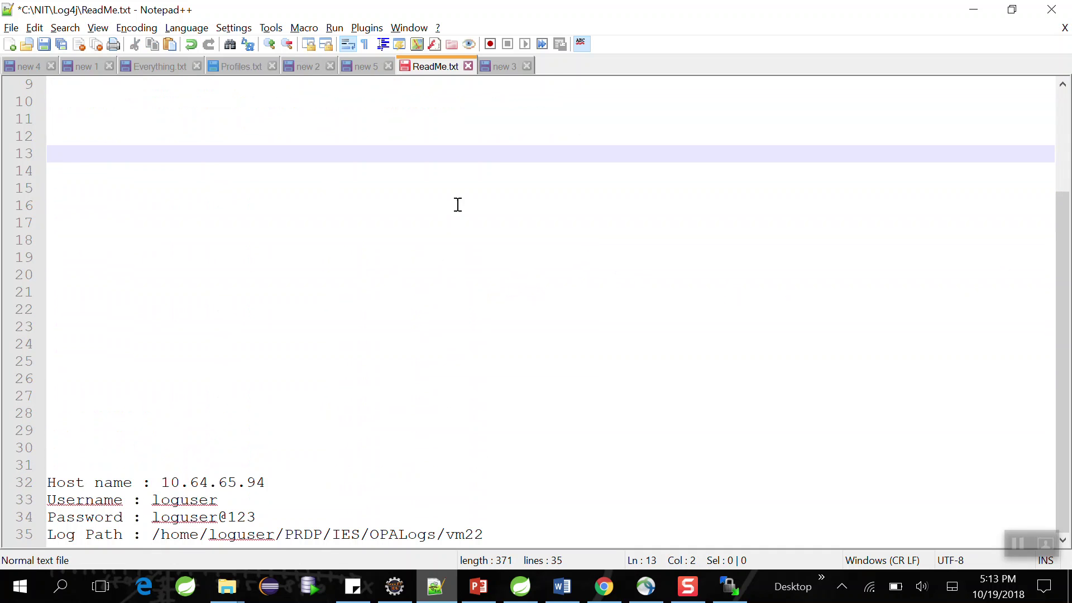
- Review the server's host name, username, password and log path lines at the end of ReadMe.txt
left_click_drag(497, 531, 28, 485)
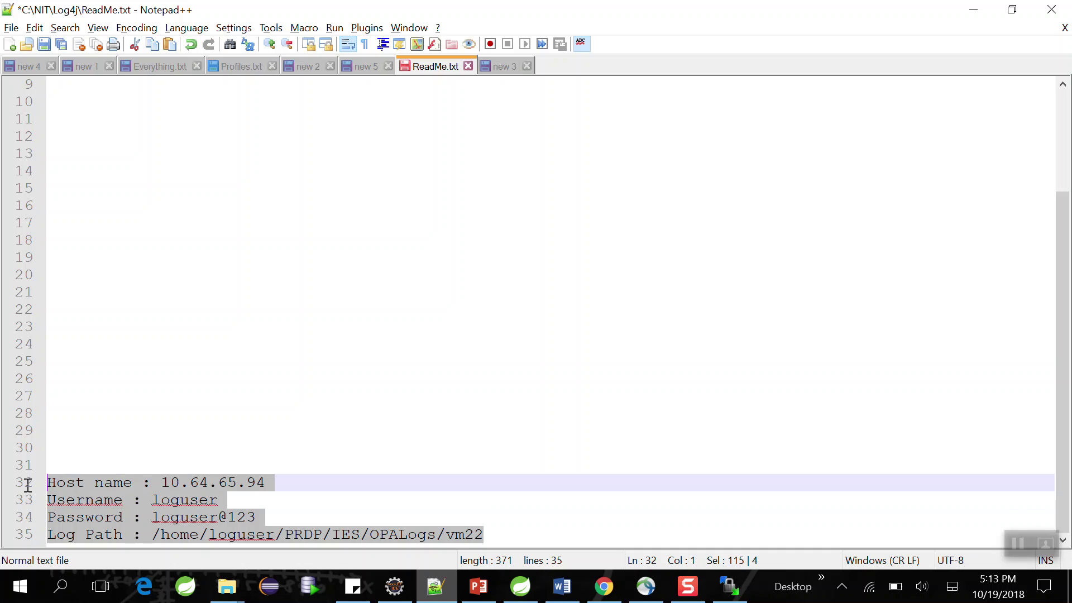
left_click(290, 404)
left_click_drag(305, 480, 18, 487)
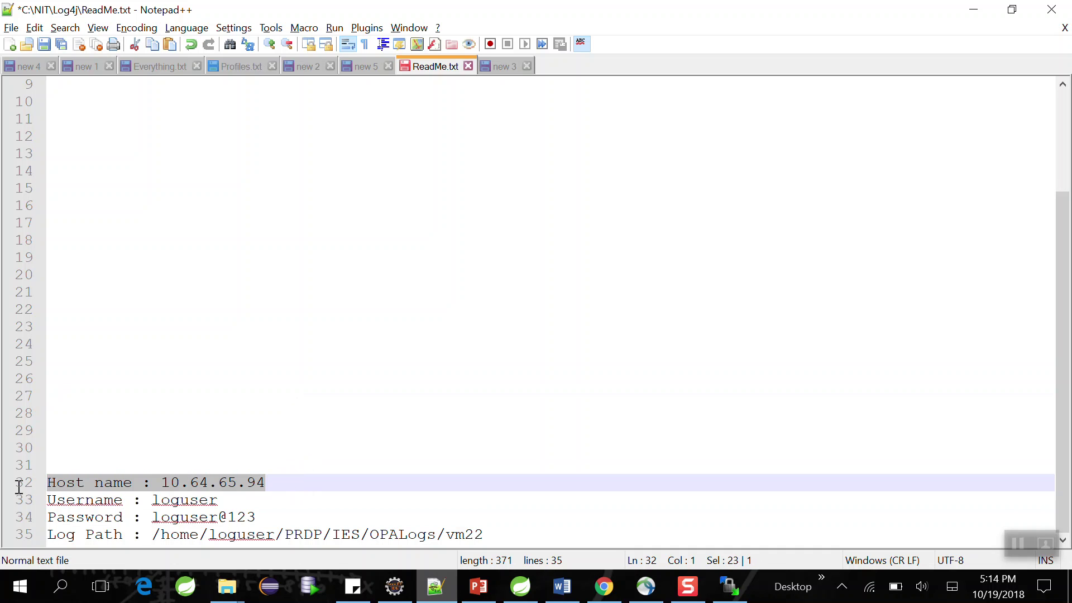
left_click_drag(222, 500, 49, 519)
left_click_drag(328, 511, 48, 518)
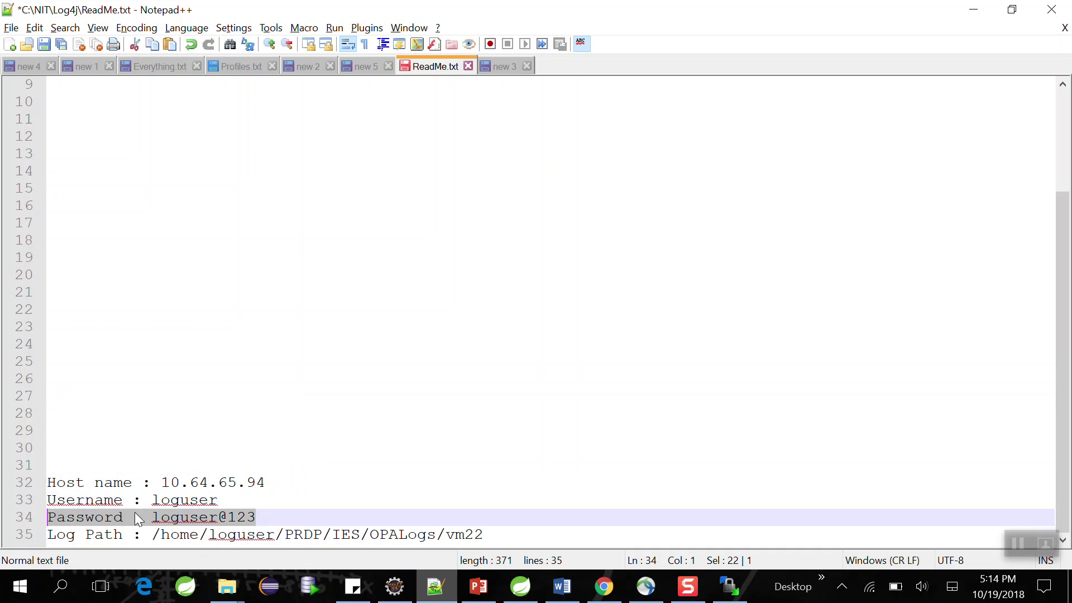
left_click_drag(519, 535, 48, 536)
left_click(339, 511)
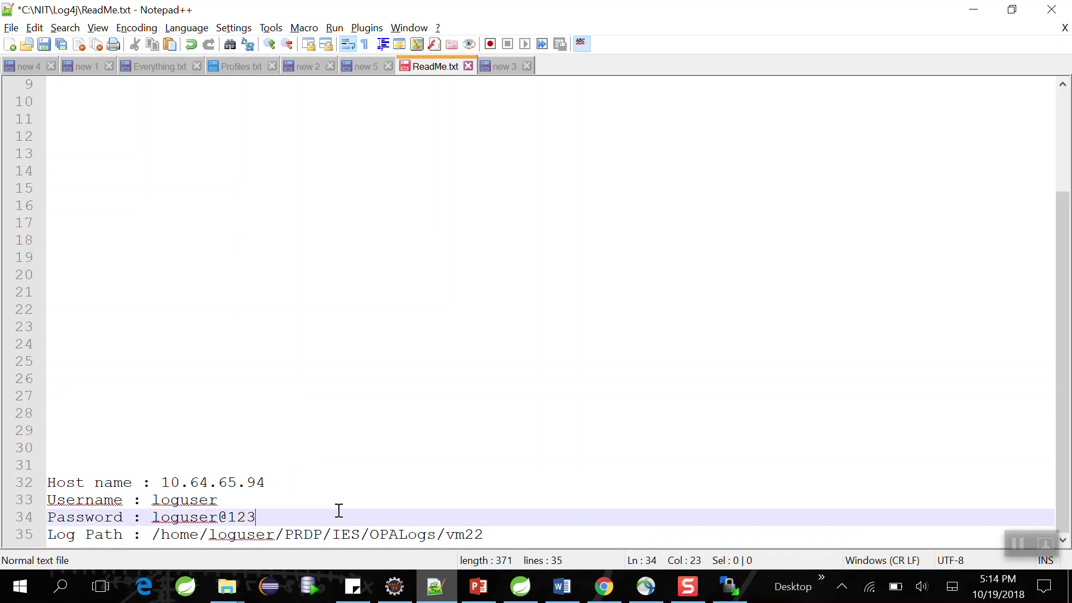
left_click_drag(161, 483, 260, 517)
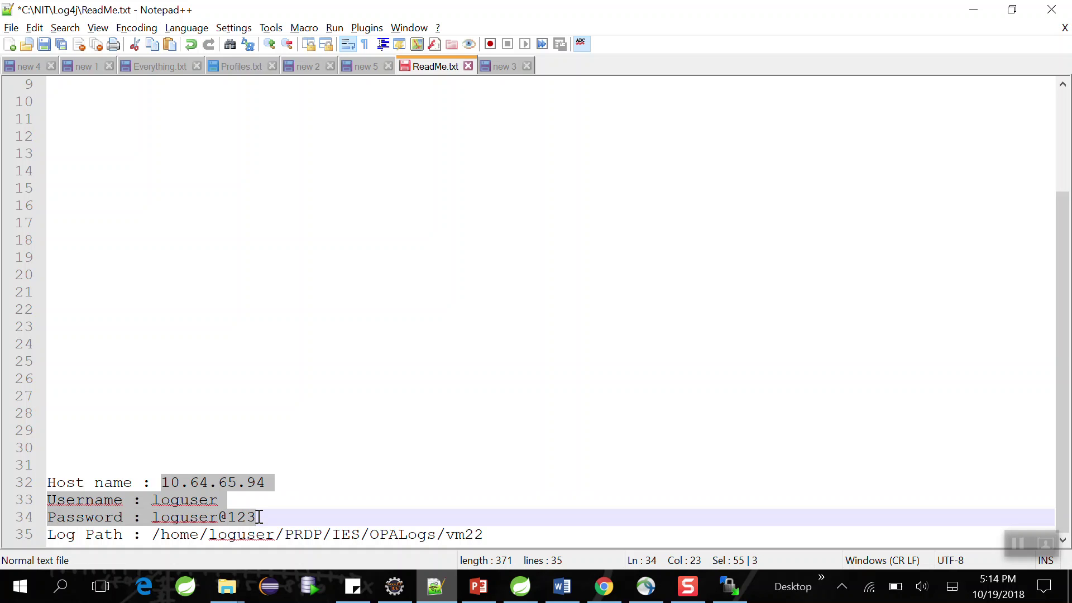
left_click(260, 517)
left_click_drag(525, 538, 157, 527)
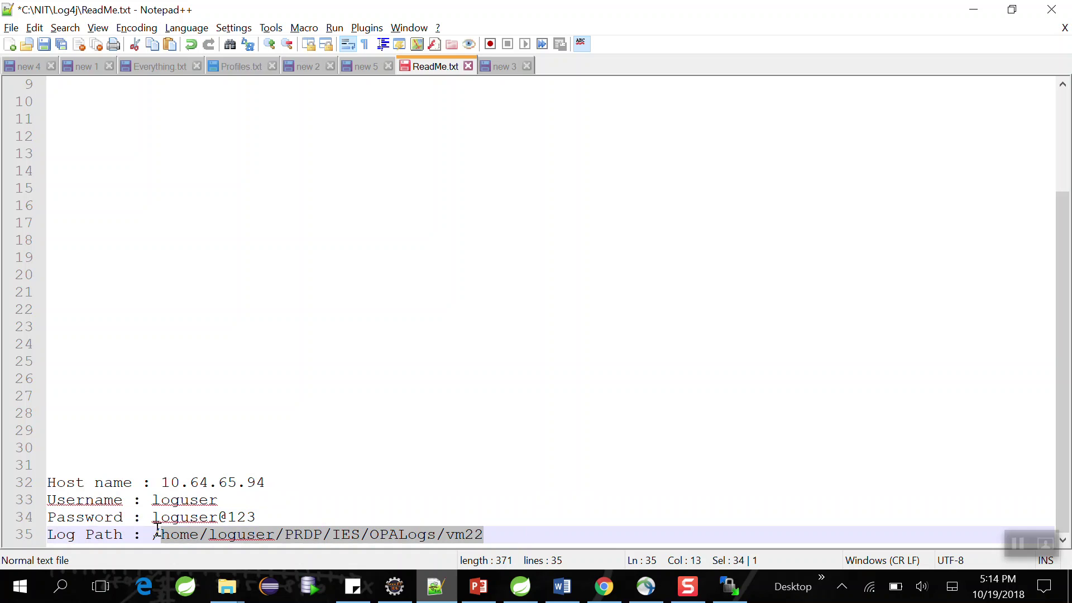
left_click(613, 408)
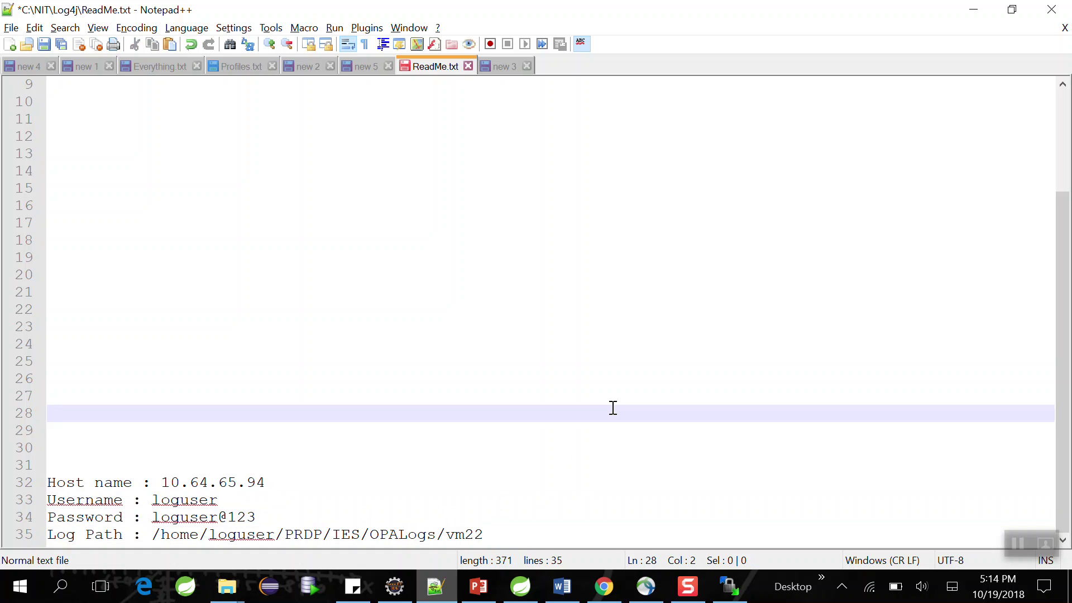
- Copy the host address 10.64.65.94 from the notes into the host name of the WinSCP login
left_click_drag(160, 482, 264, 482)
key("ctrl+c")
left_click(729, 586)
key("ctrl+v")
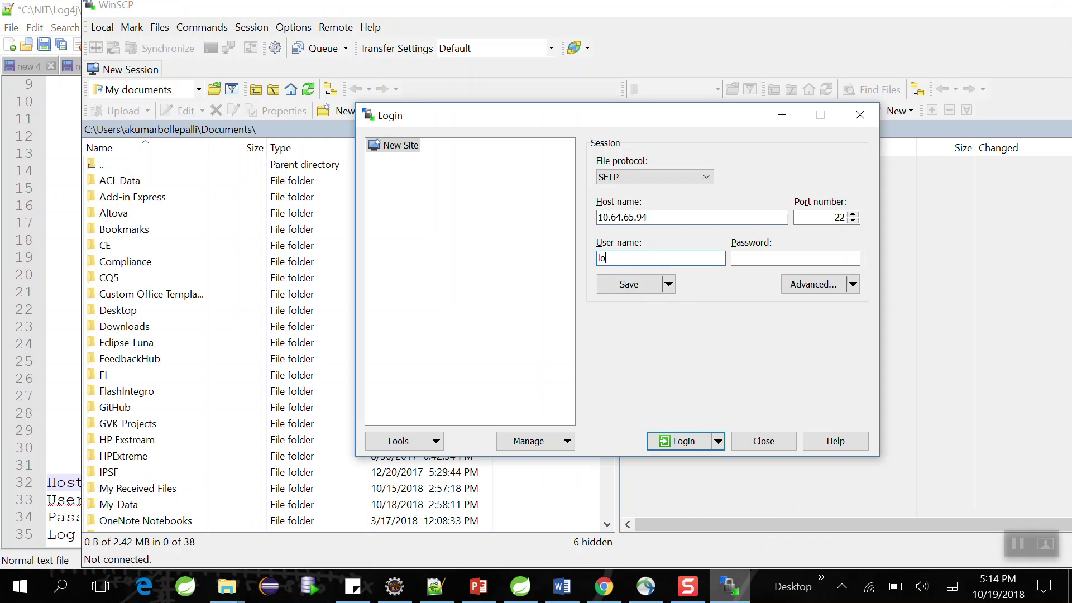
- Log in with user name loguser and the account password, and maximize the WinSCP session window
type("loguser")
left_click(796, 258)
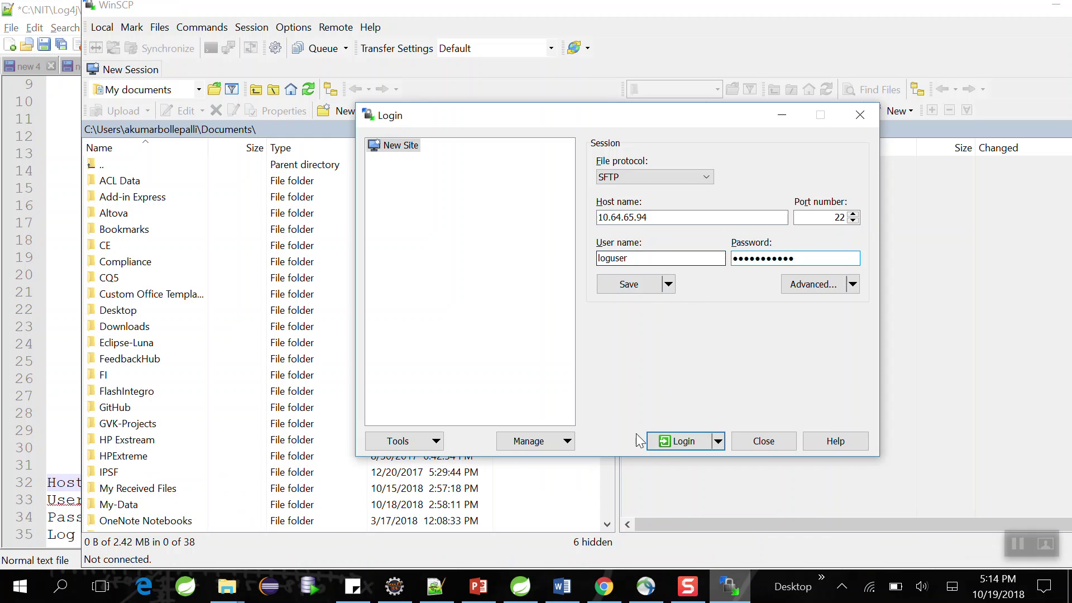
left_click(660, 448)
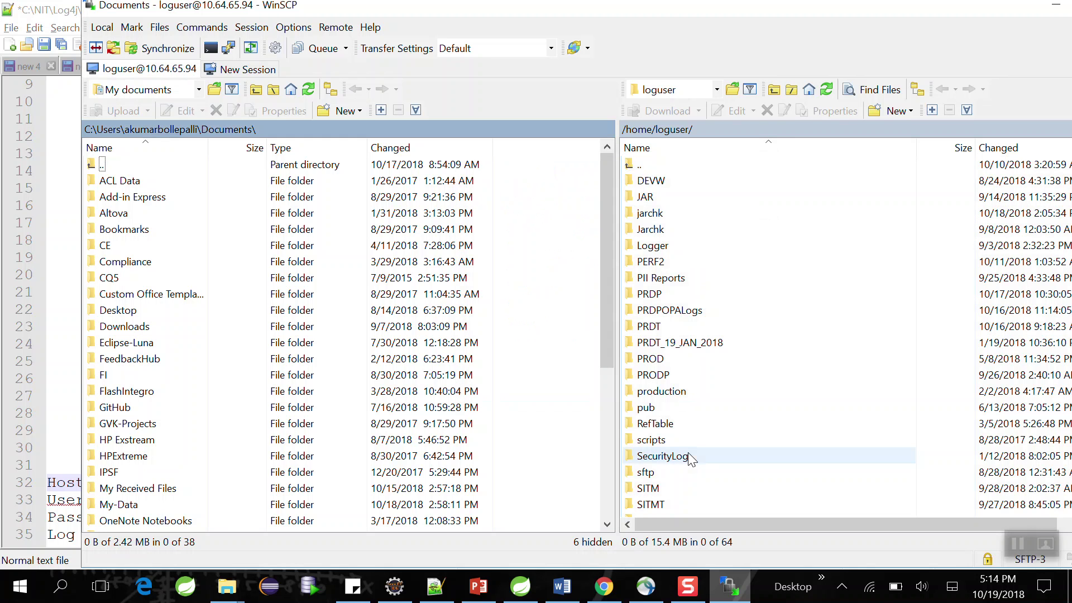
double_click(889, 14)
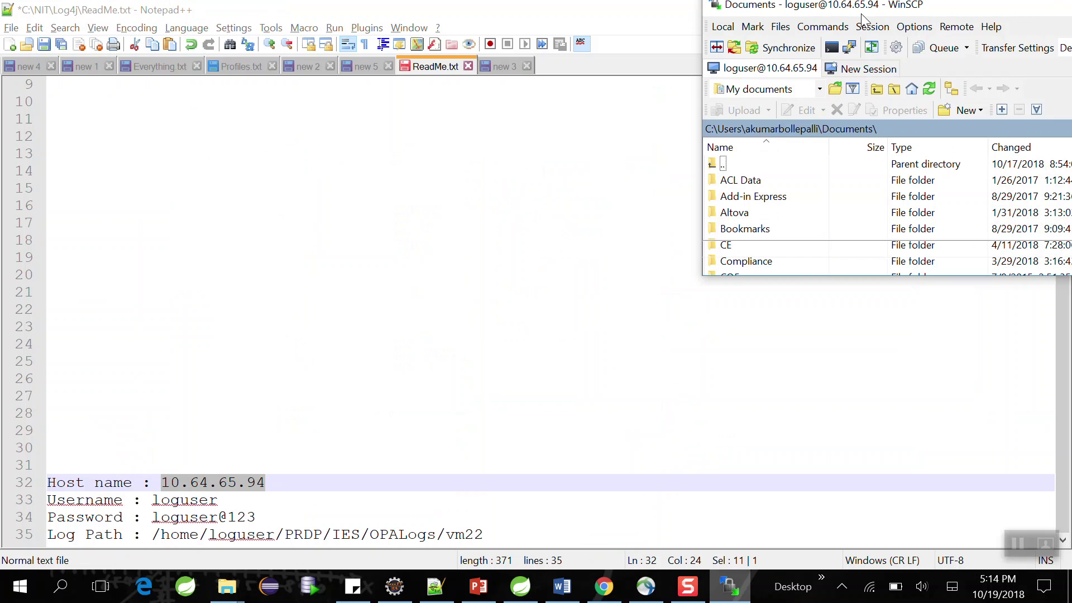
double_click(960, 11)
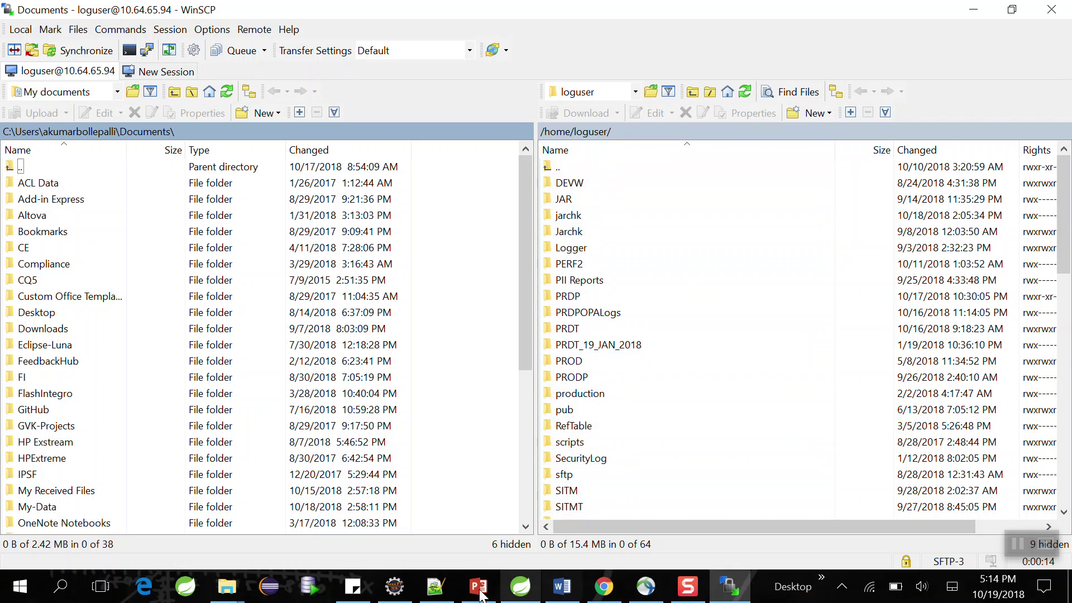
- Check the log path in the ReadMe.txt notes and open the remote folder /home/loguser/PRDP/IES/OPALogs/vm22 in WinSCP
left_click(435, 586)
left_click(390, 489)
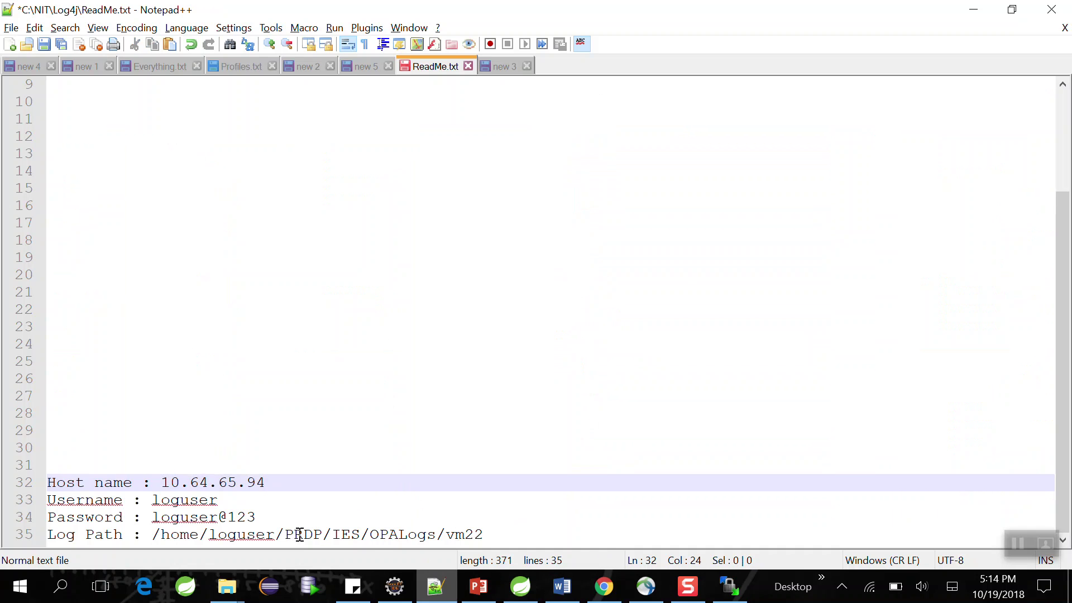
double_click(299, 534)
key("alt+Tab")
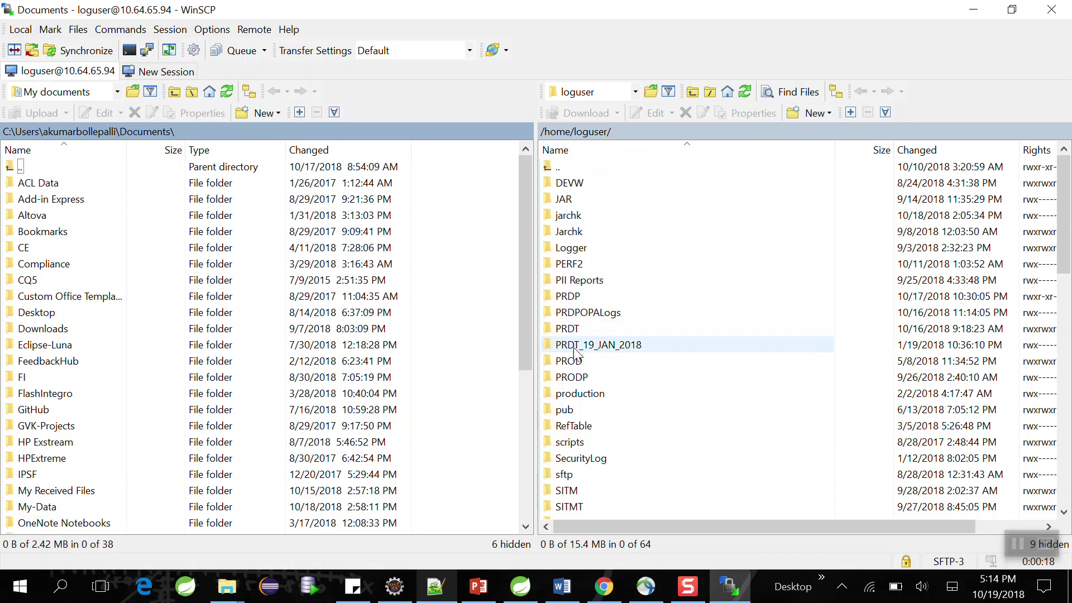
scroll(645, 358, "down", 3)
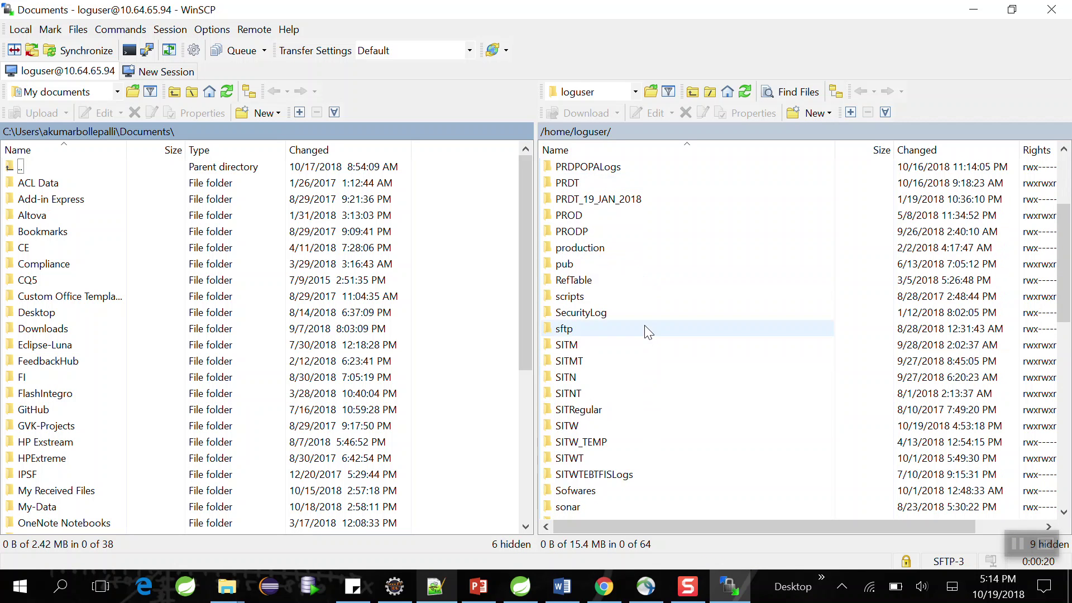
scroll(645, 330, "up", 3)
double_click(681, 270)
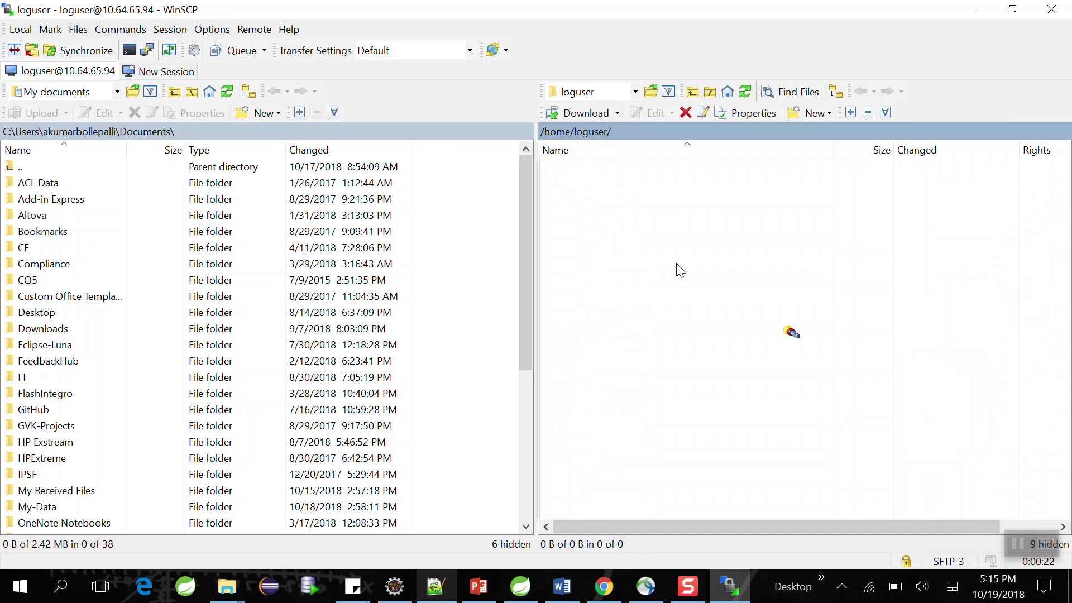
key("Down")
key("Return")
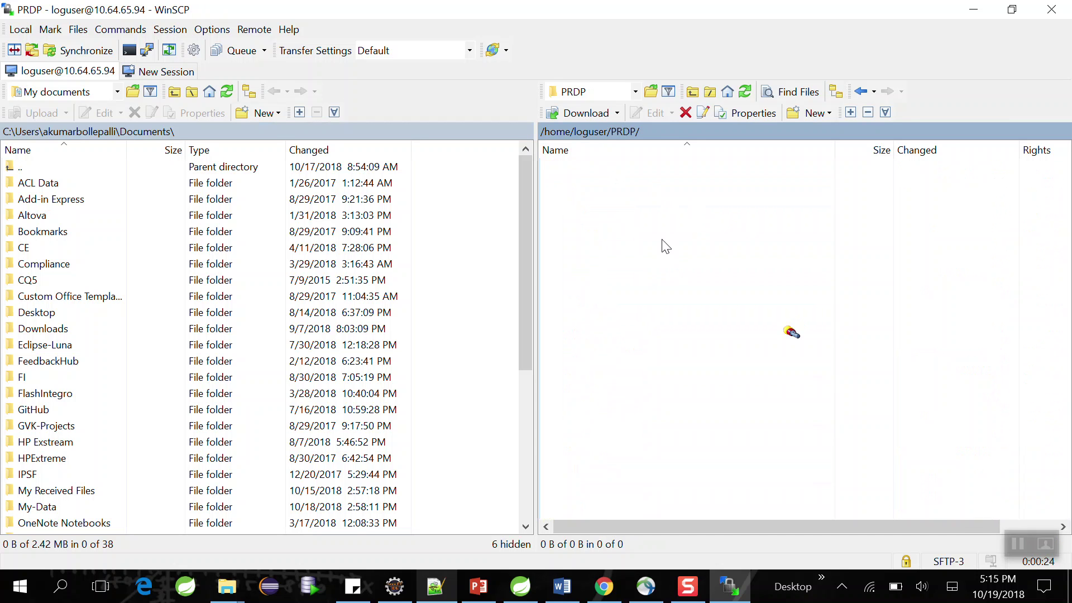
double_click(575, 186)
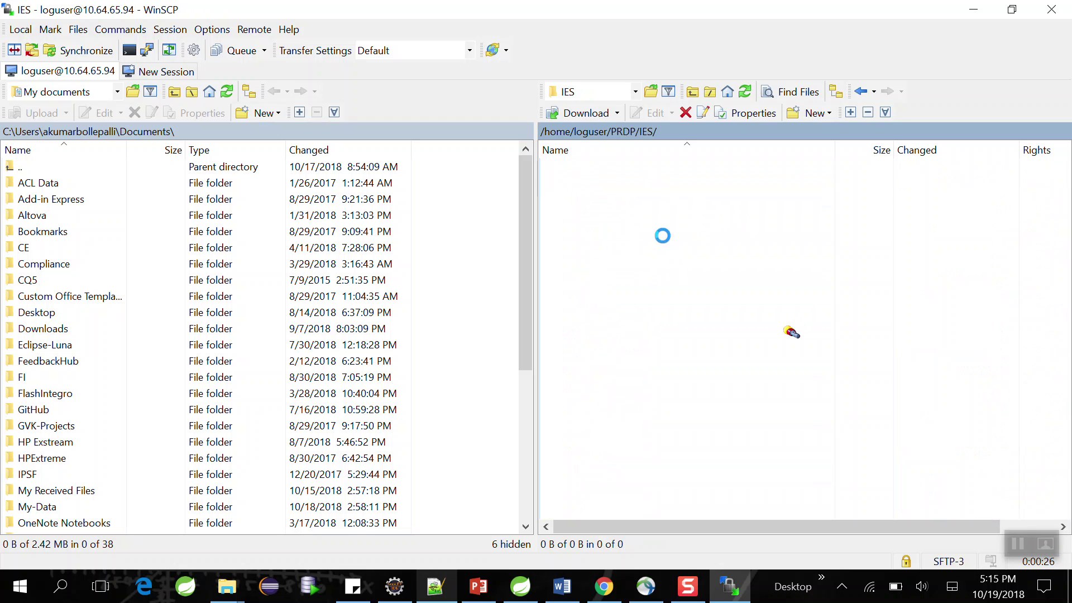
double_click(573, 201)
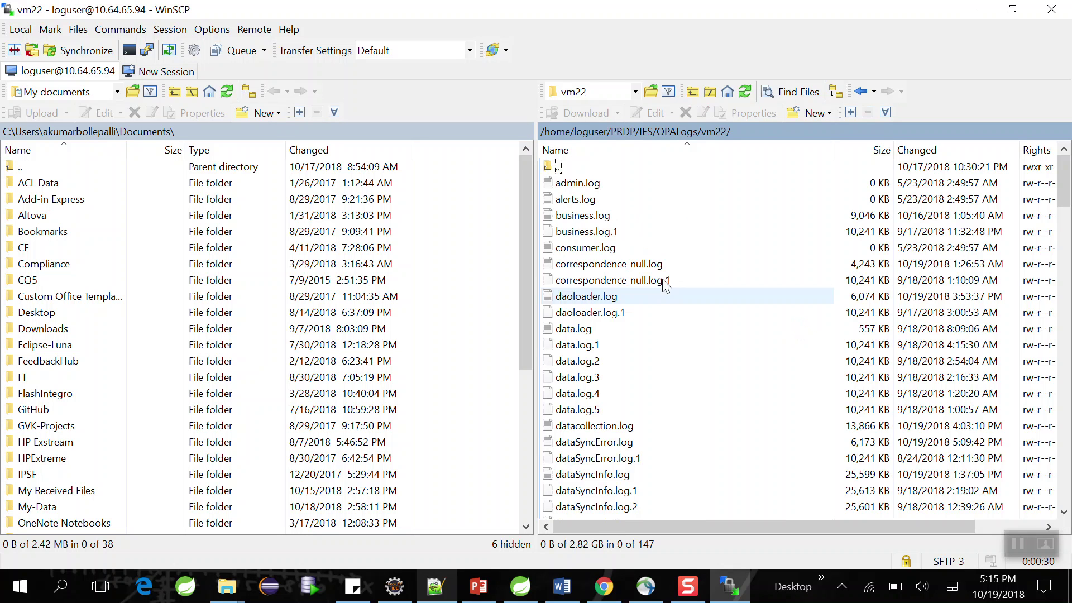
- Look through the log files in the remote vm22 folder and the folders in the local Documents directory
scroll(695, 354, "down", 6)
scroll(693, 357, "up", 6)
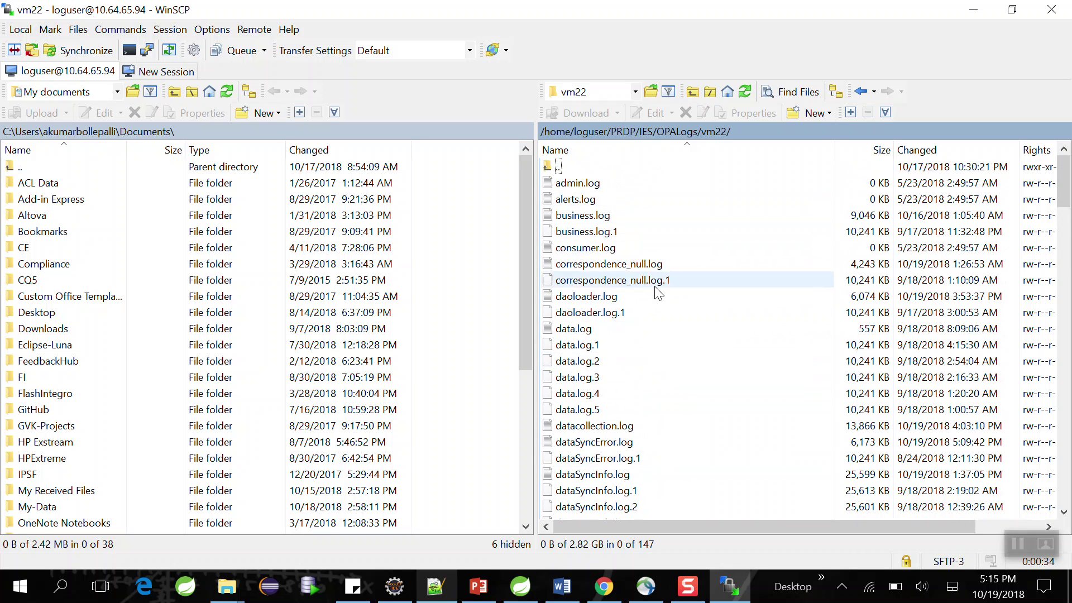
left_click_drag(524, 203, 522, 338)
scroll(518, 229, "up", 8)
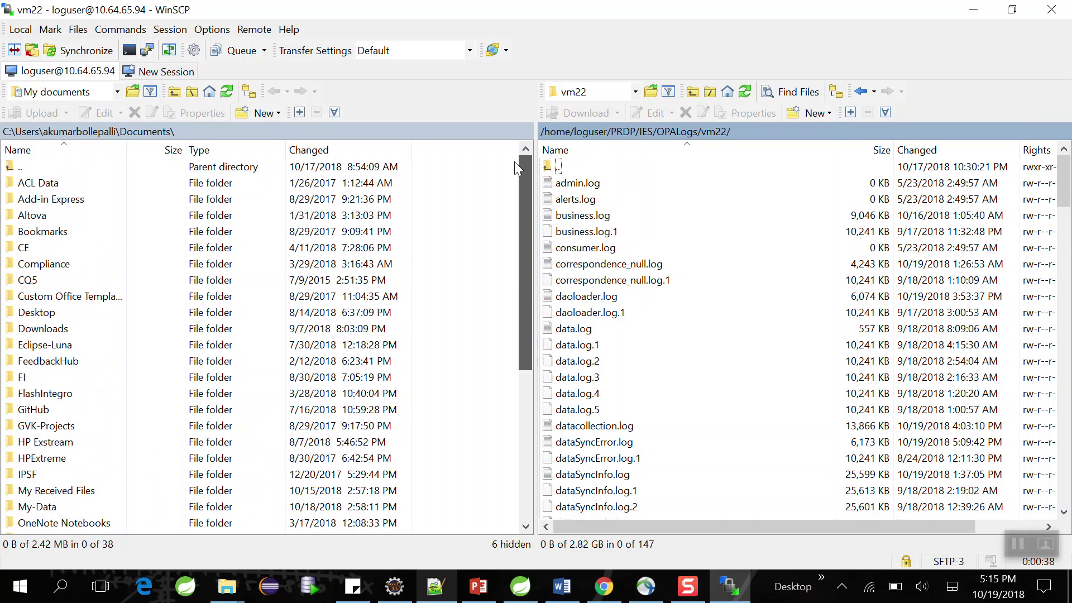
- Open the Delete folder on the Desktop as the local directory in WinSCP
left_click(118, 91)
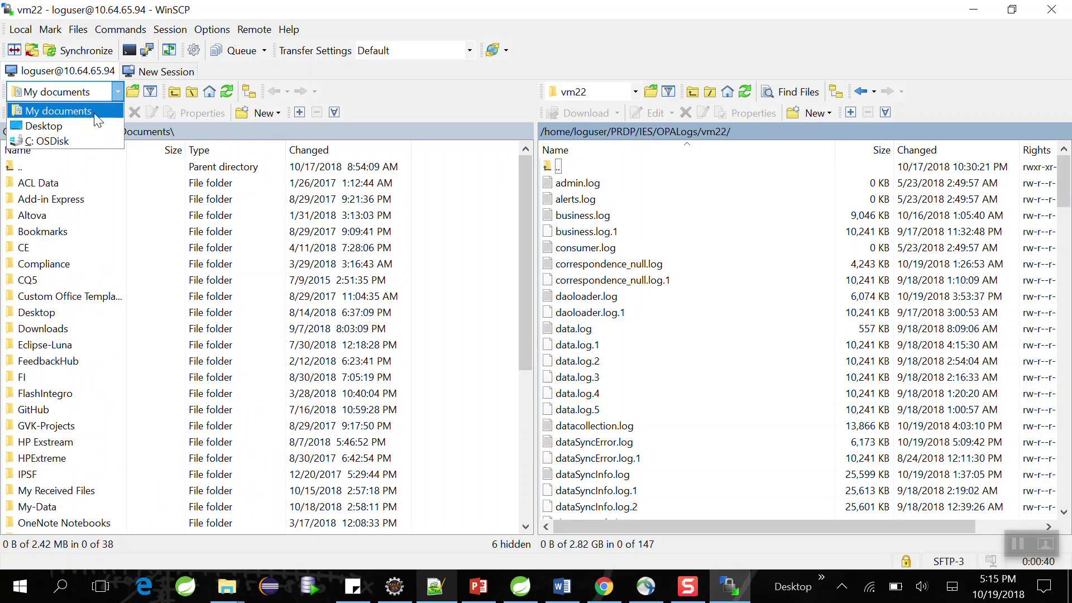
left_click(67, 125)
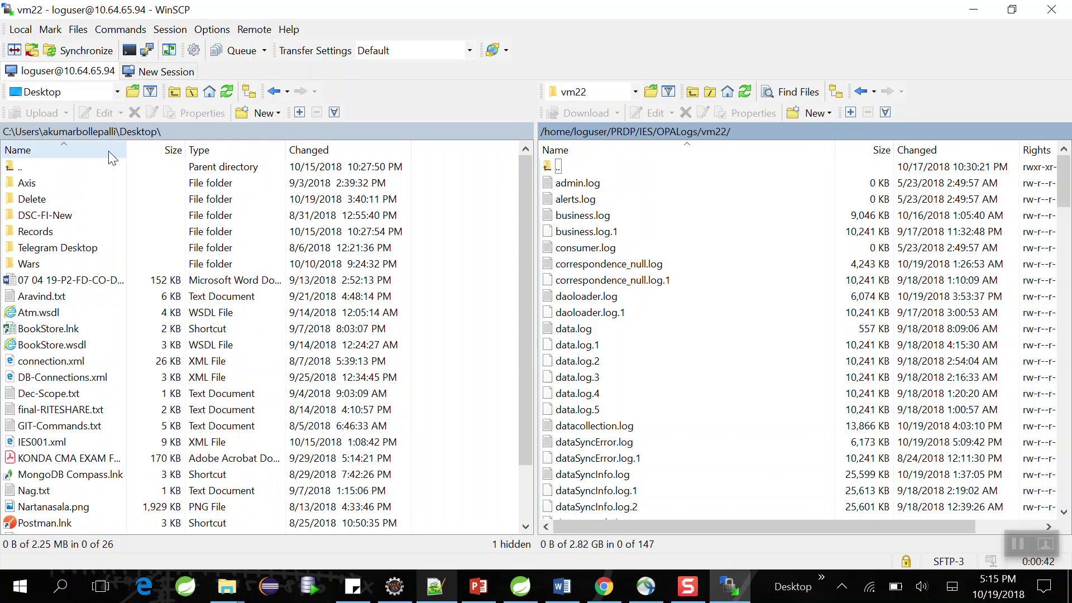
double_click(50, 199)
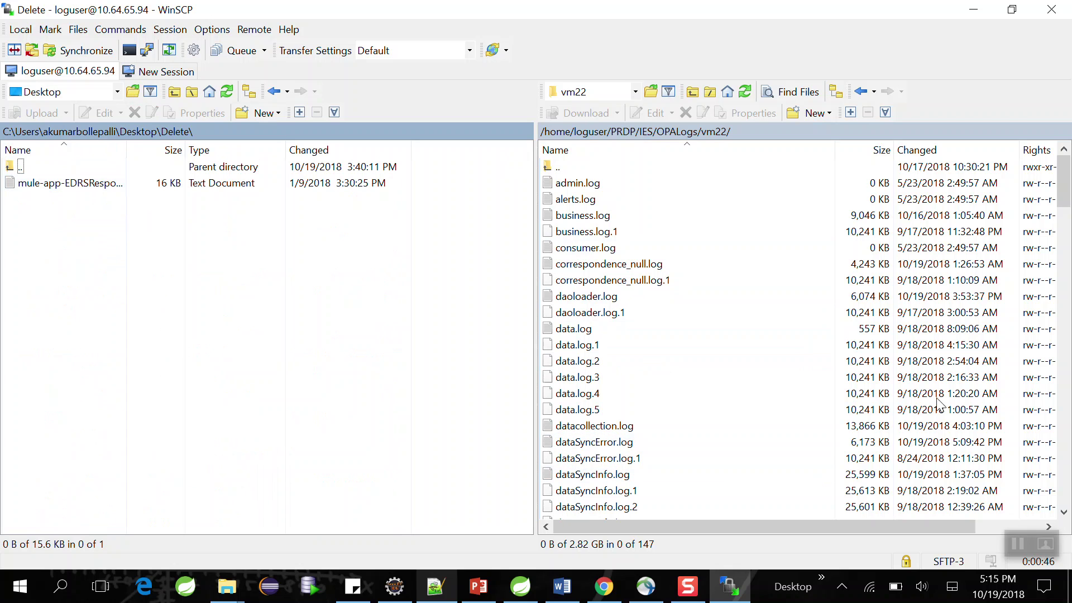
left_click(585, 268)
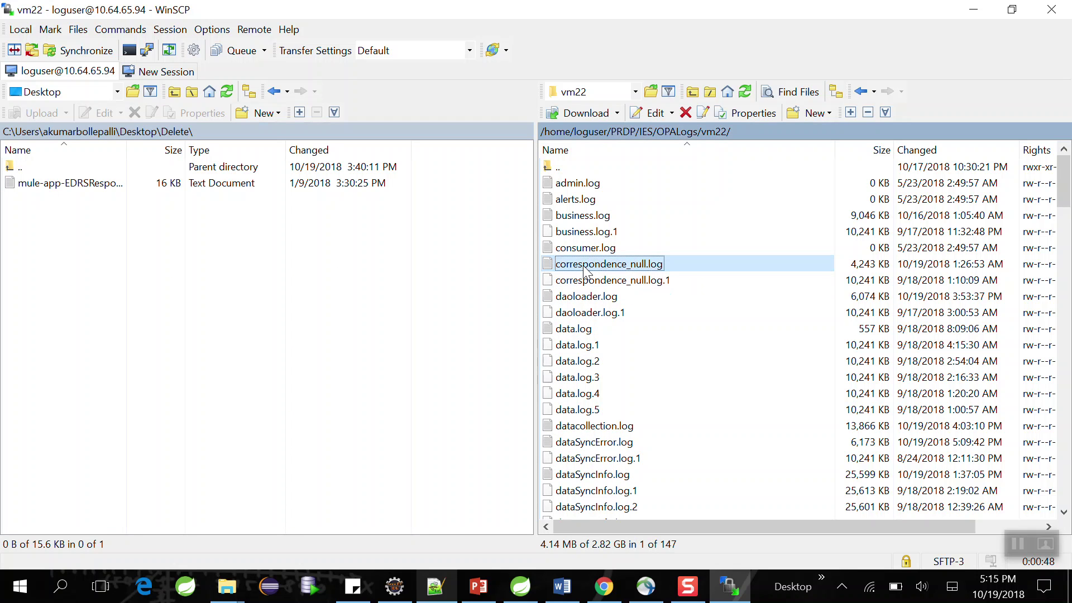
double_click(585, 271)
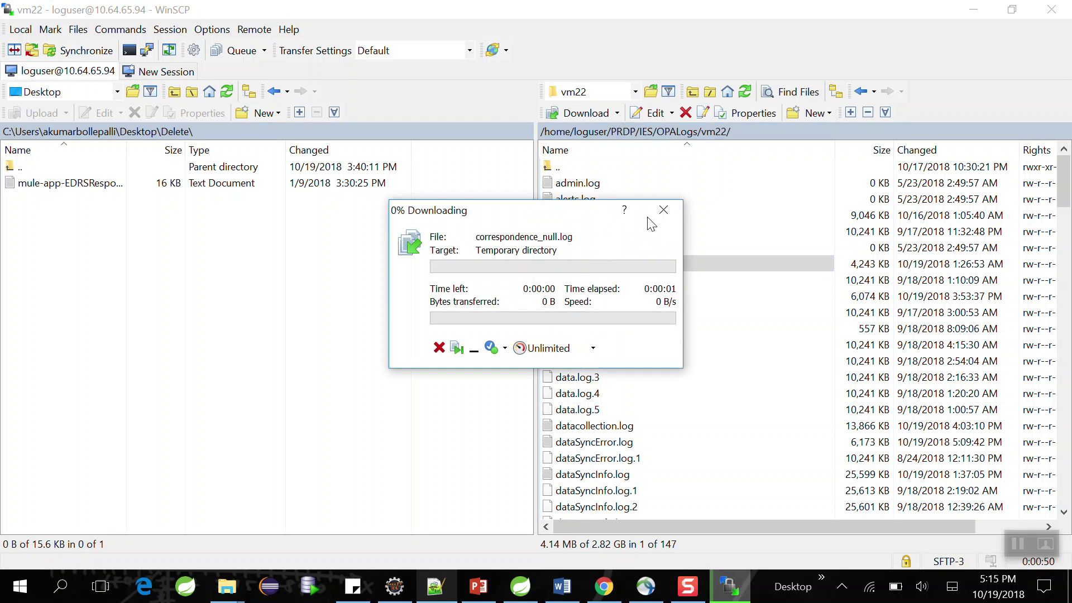
left_click(664, 208)
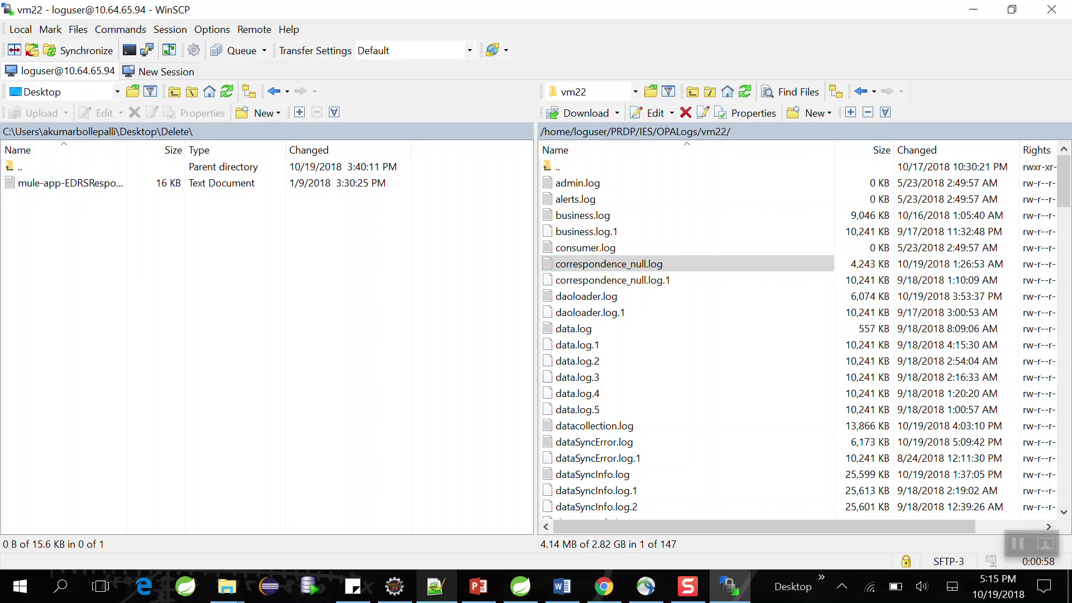
- Download business.log from the remote vm22 folder into the local Desktop\Delete folder
left_click(150, 327)
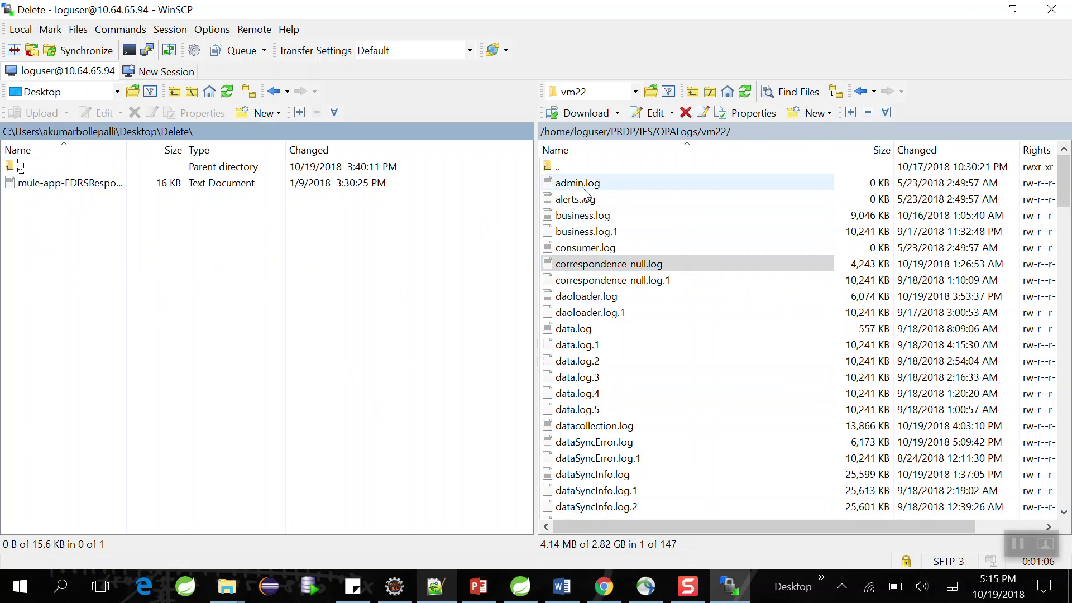
left_click(575, 219)
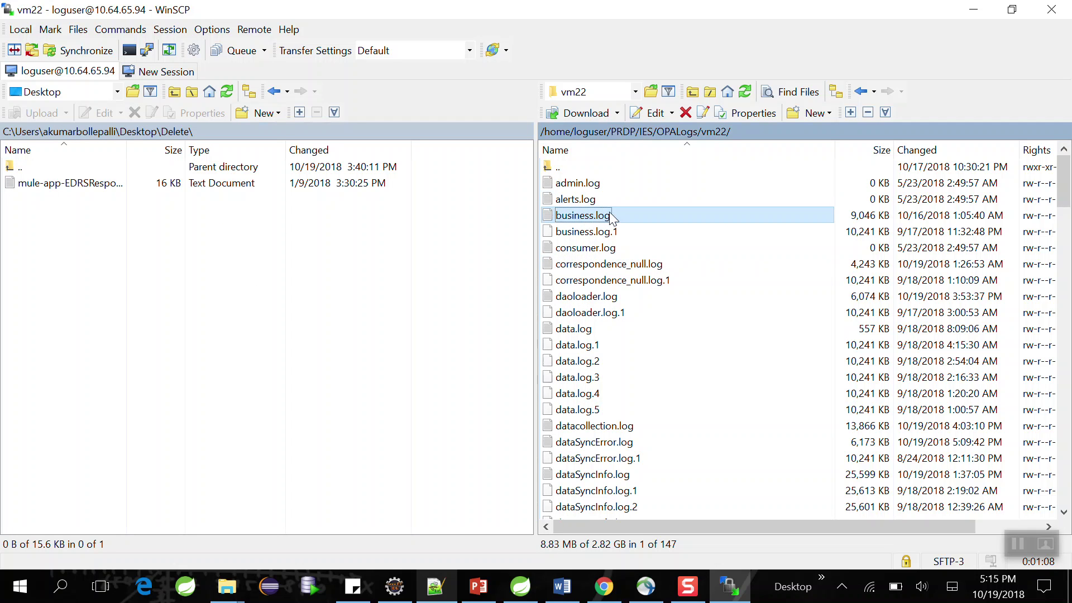
left_click_drag(612, 218, 580, 222)
key("F5")
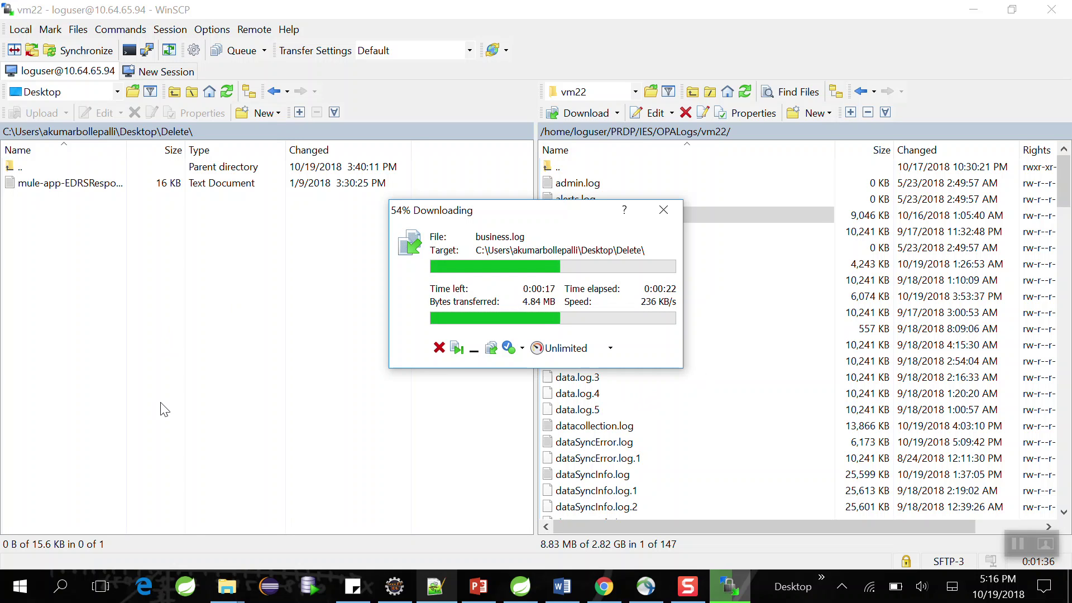
- Switch to File Explorer, go to the Delete folder on the Desktop and open mule-app-EDRSResponseGenerator-PRD.log in Notepad++
left_click(227, 586)
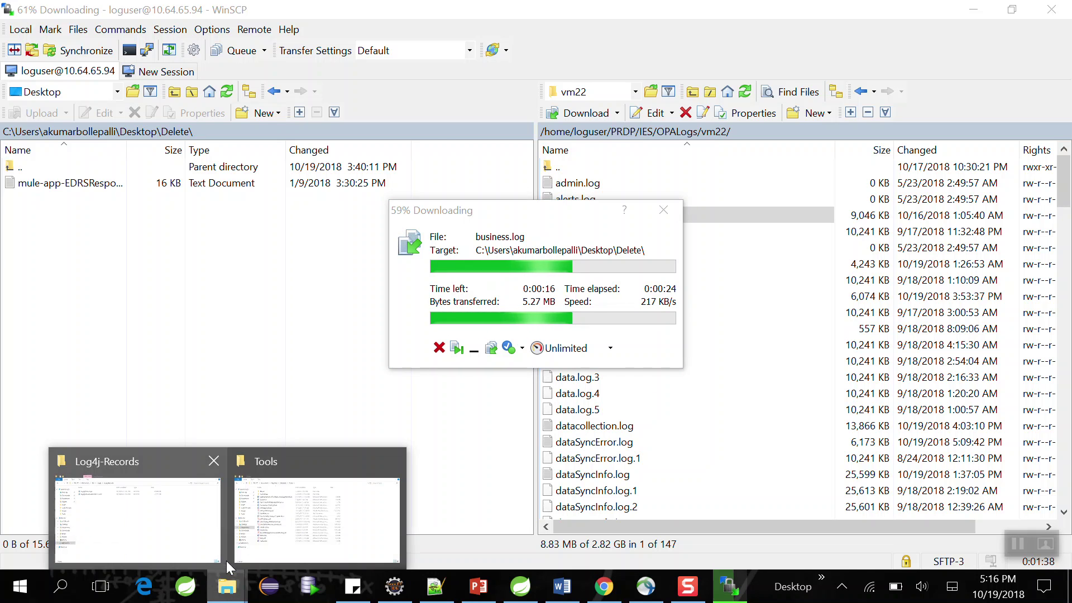
left_click(265, 524)
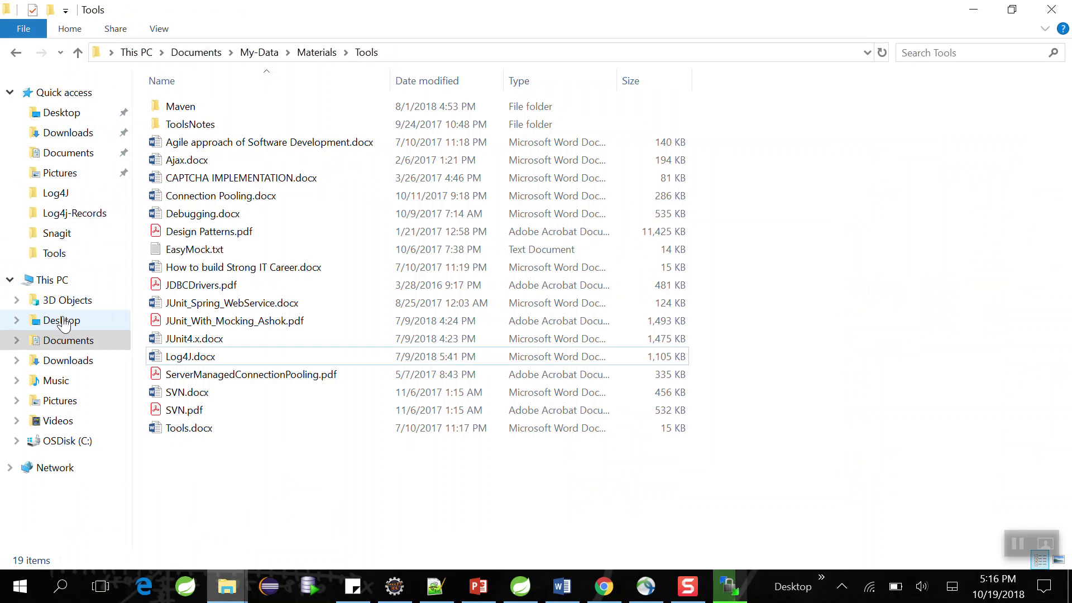
left_click(61, 112)
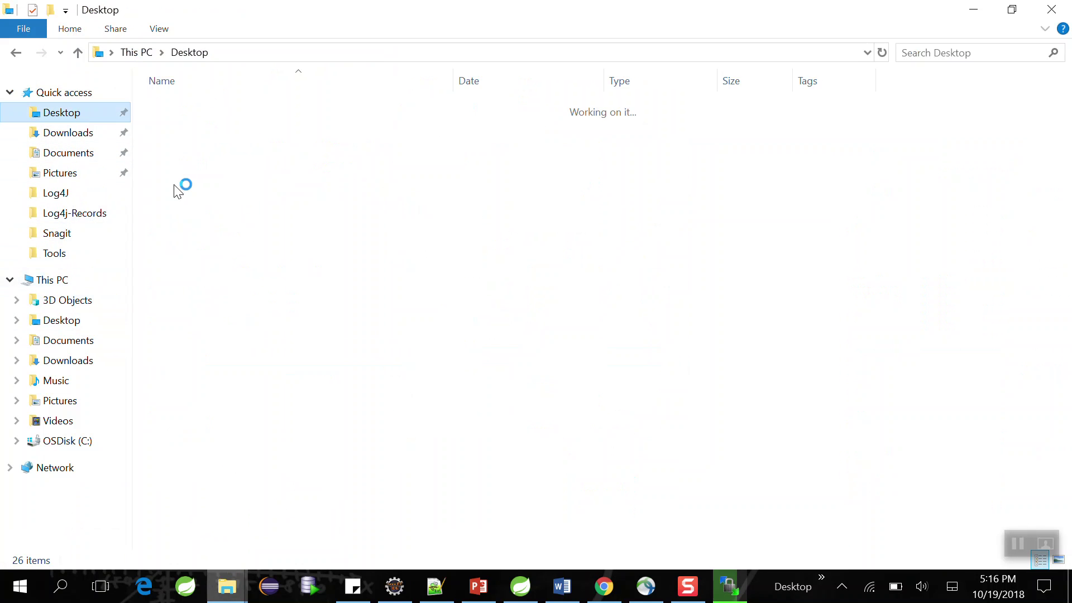
double_click(190, 125)
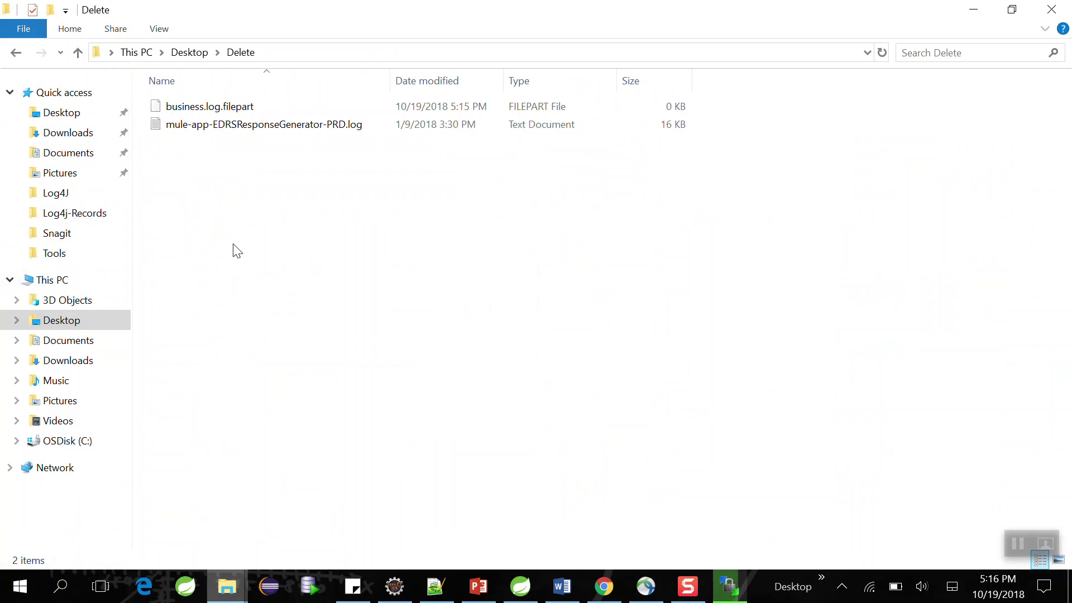
left_click(221, 111)
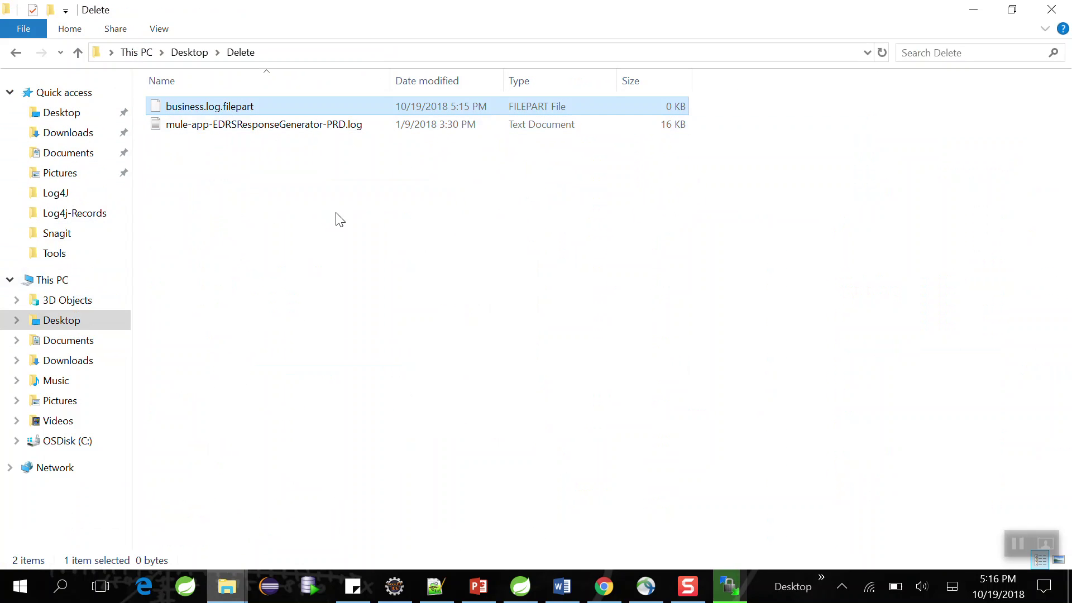
right_click(248, 131)
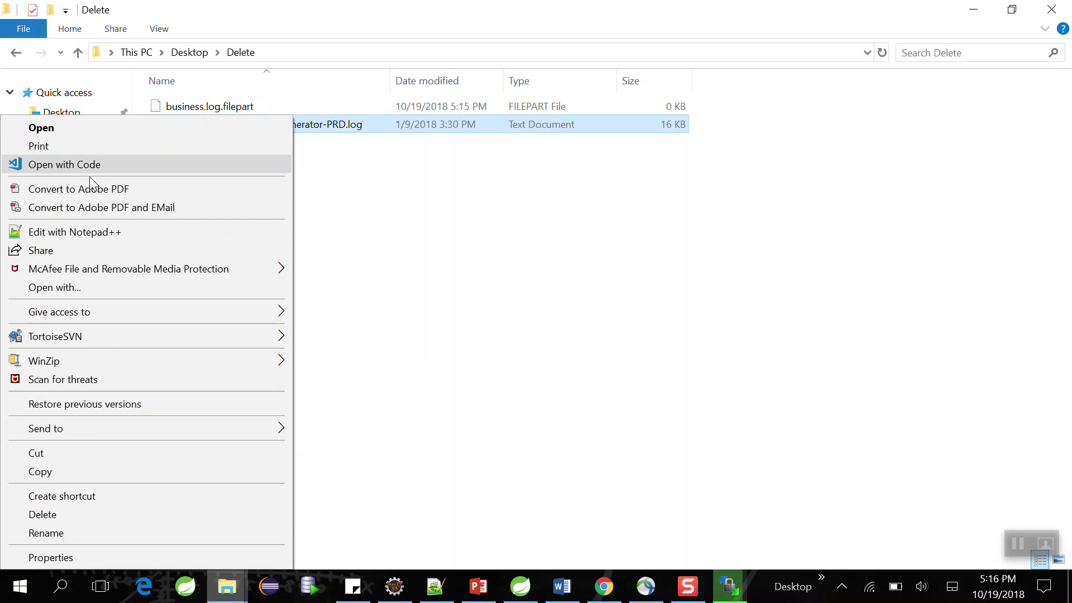
left_click(76, 231)
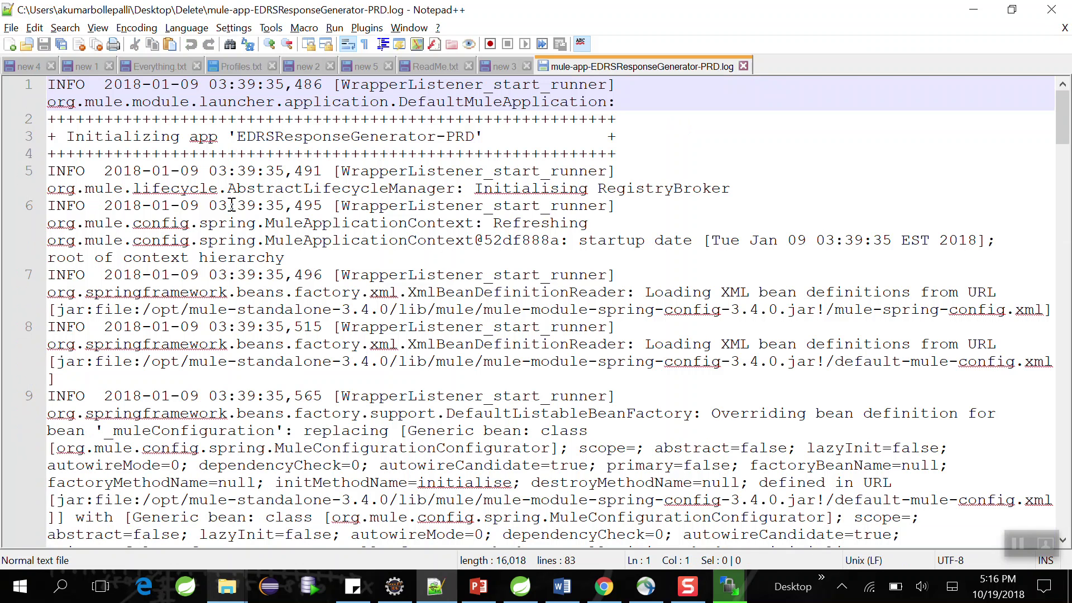
- Examine the timestamps, thread names, class names and messages of the entries throughout the mule-app log
left_click_drag(446, 483, 455, 483)
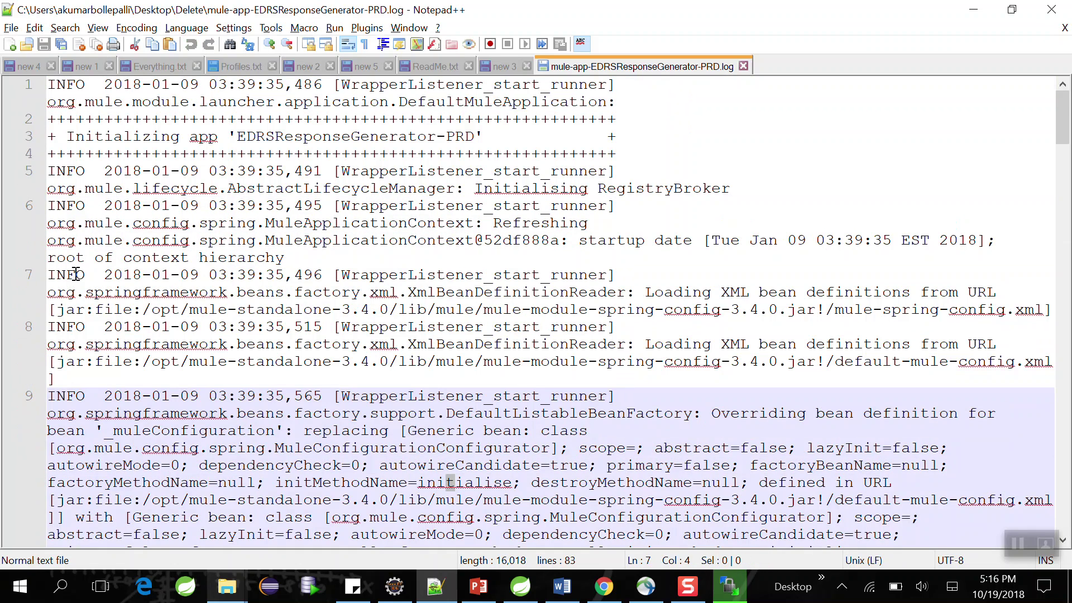
left_click_drag(105, 274, 193, 275)
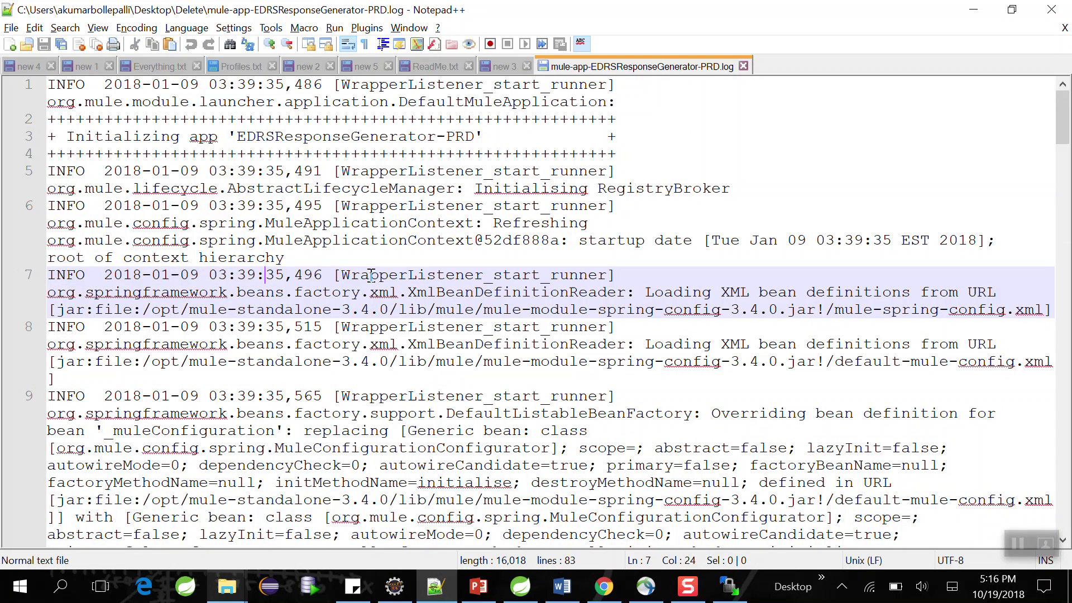
left_click_drag(336, 276, 676, 293)
left_click(589, 342)
left_click(779, 295)
scroll(748, 329, "down", 15)
scroll(467, 262, "down", 20)
scroll(357, 301, "down", 10)
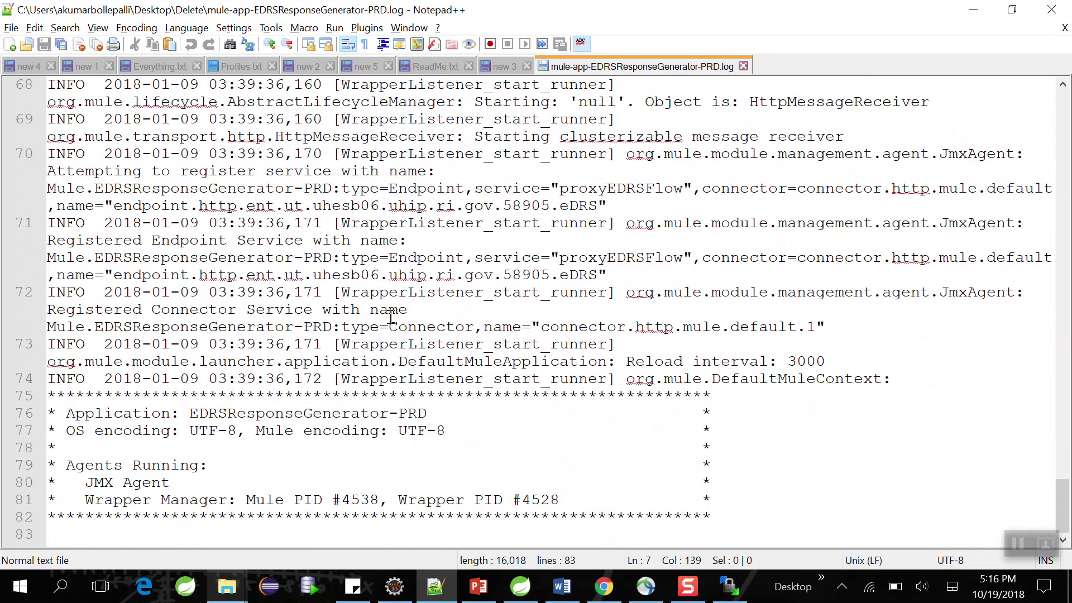
scroll(393, 340, "up", 6)
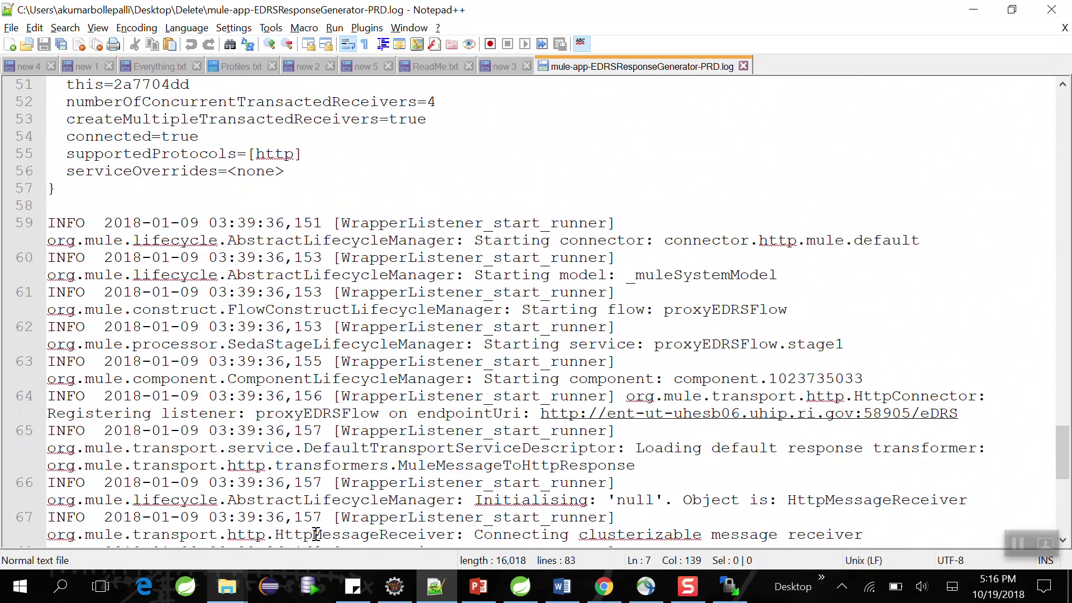
- Check for the downloaded business.log in the Delete folder in File Explorer and return to WinSCP
mouse_move(235, 598)
left_click(294, 522)
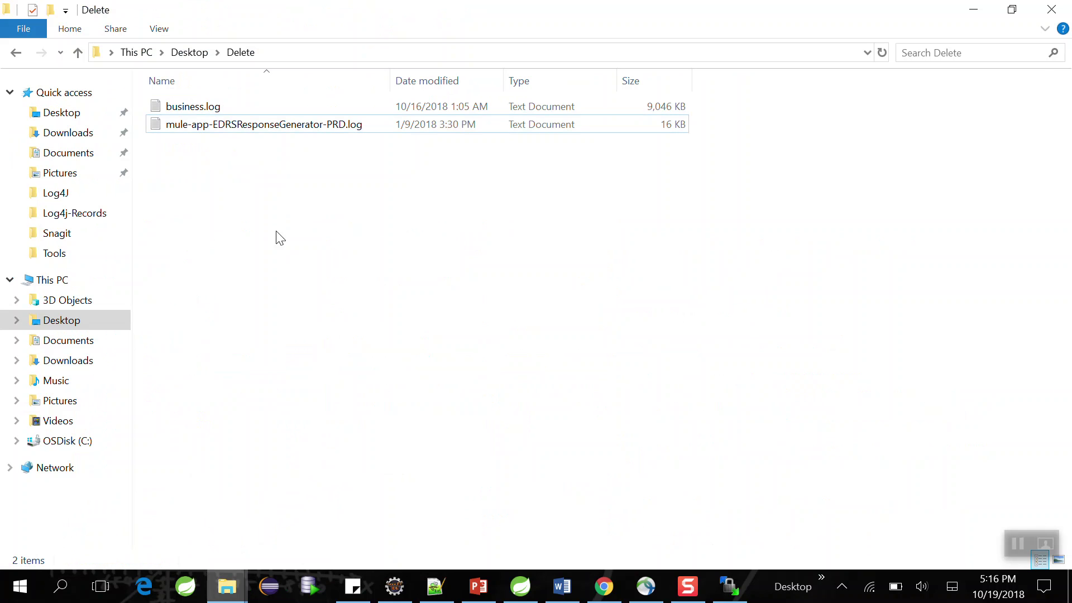
right_click(232, 237)
left_click(342, 300)
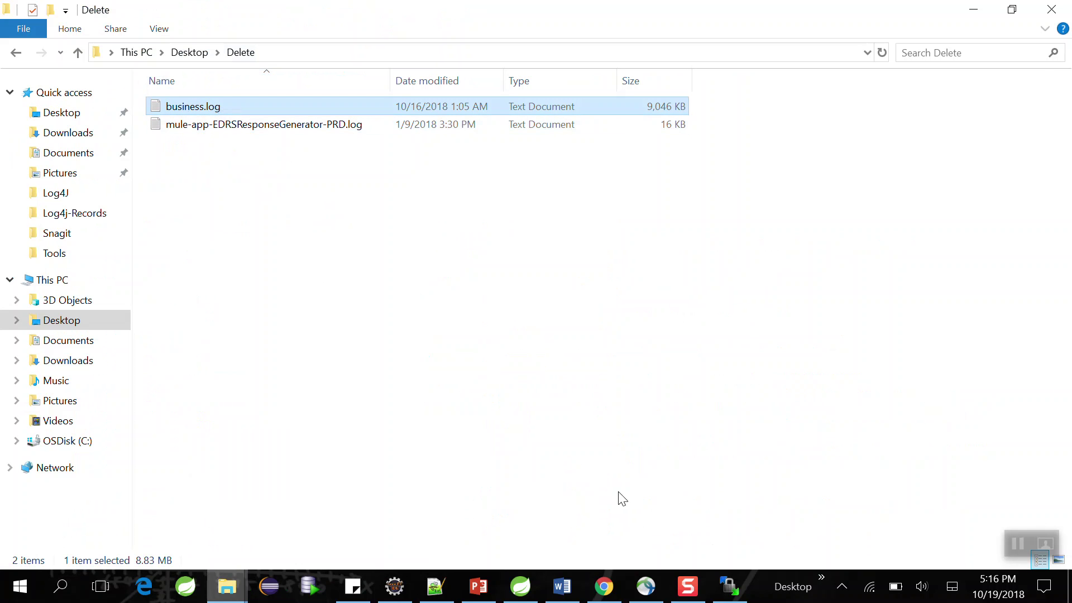
left_click(730, 586)
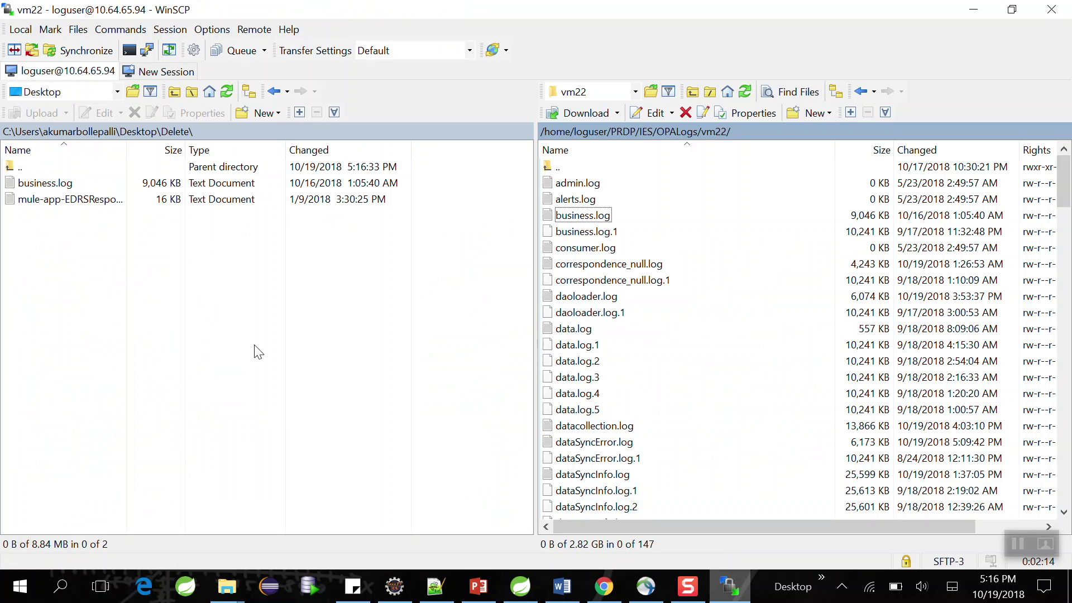
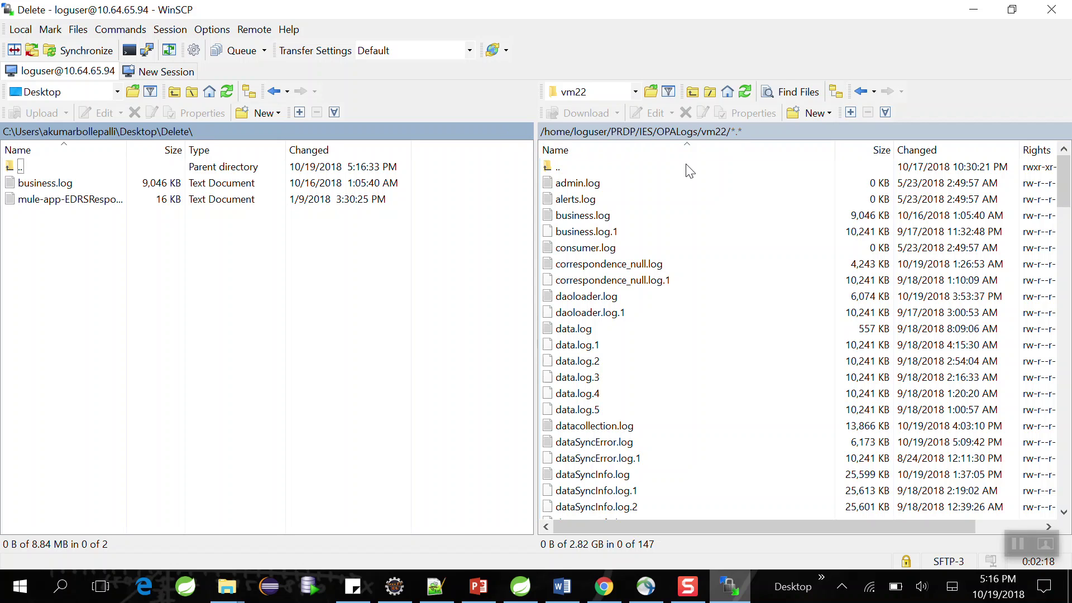
- Switch to File Explorer and open business.log from the Delete folder in Notepad++
left_click(227, 586)
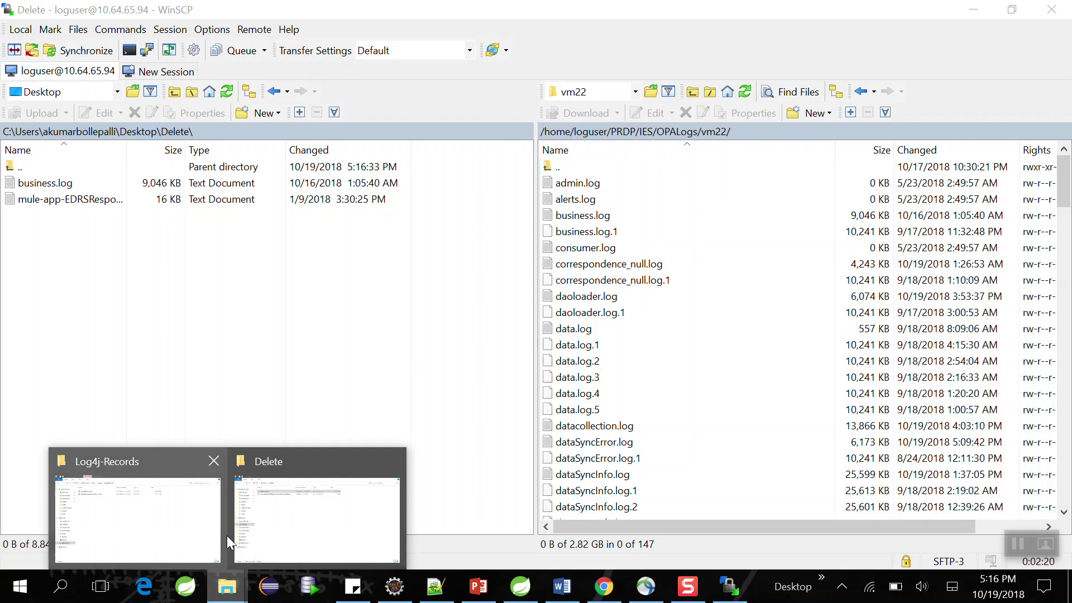
left_click(260, 517)
right_click(220, 107)
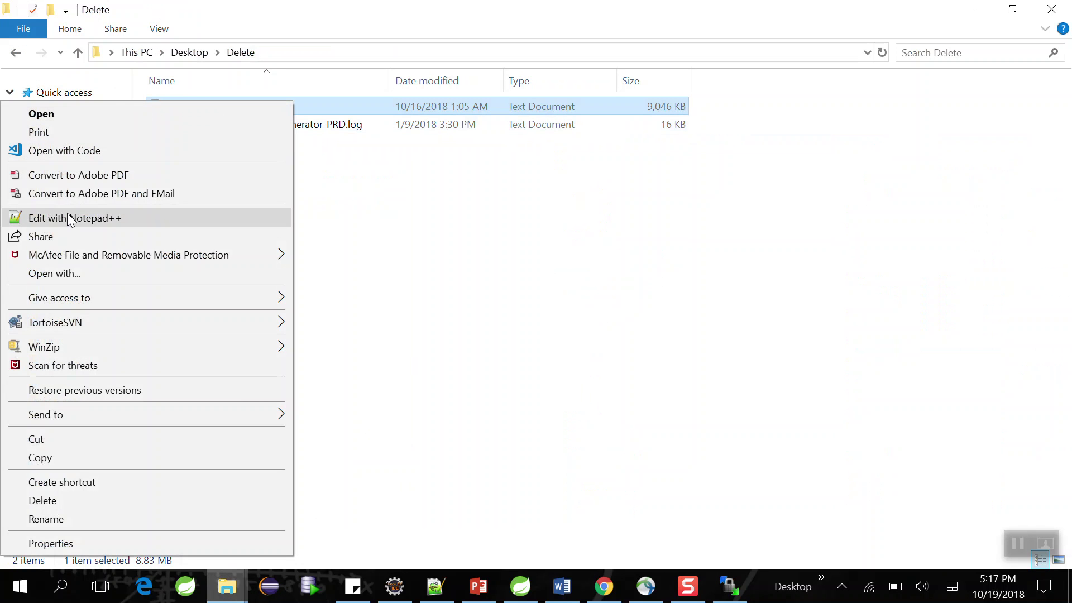
left_click(70, 217)
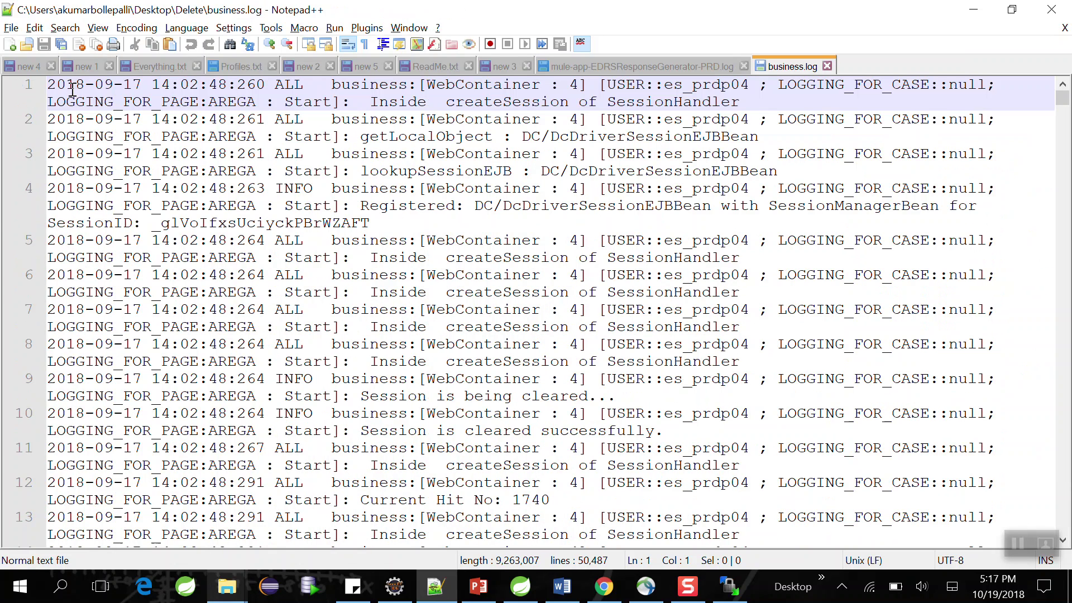
- Examine the log levels and session messages in business.log, from the first entries to around line 32500
double_click(289, 85)
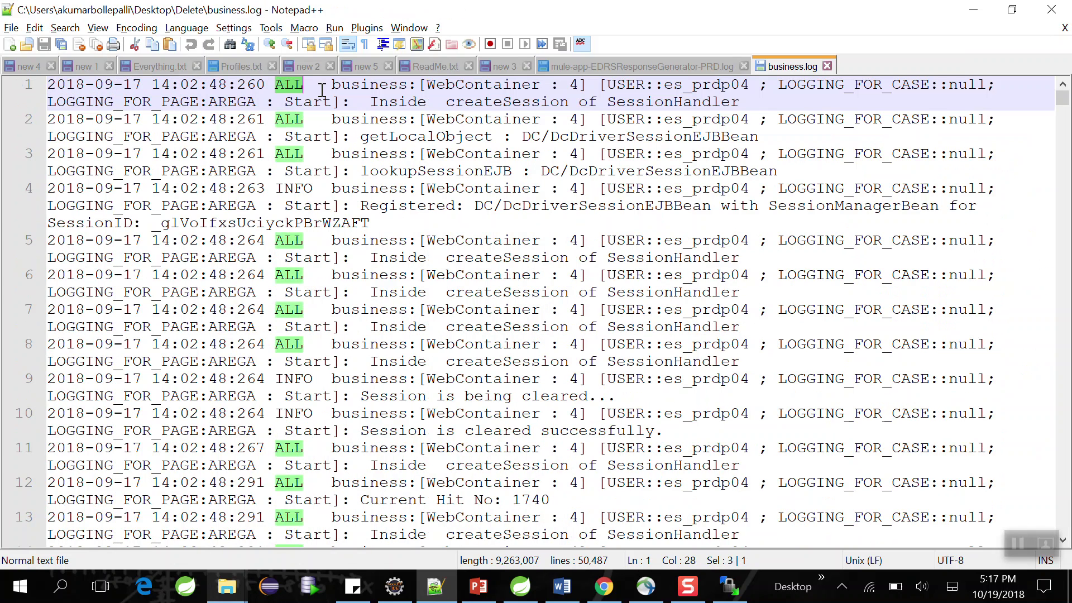
left_click(342, 85)
left_click_drag(807, 108, 570, 119)
scroll(626, 297, "down", 20)
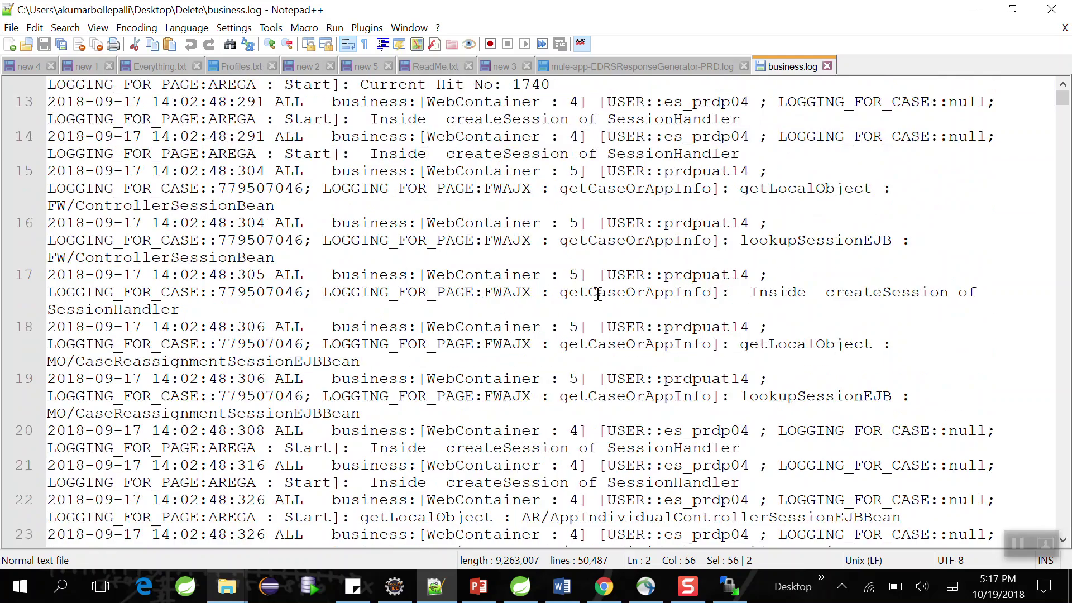
scroll(626, 296, "down", 20)
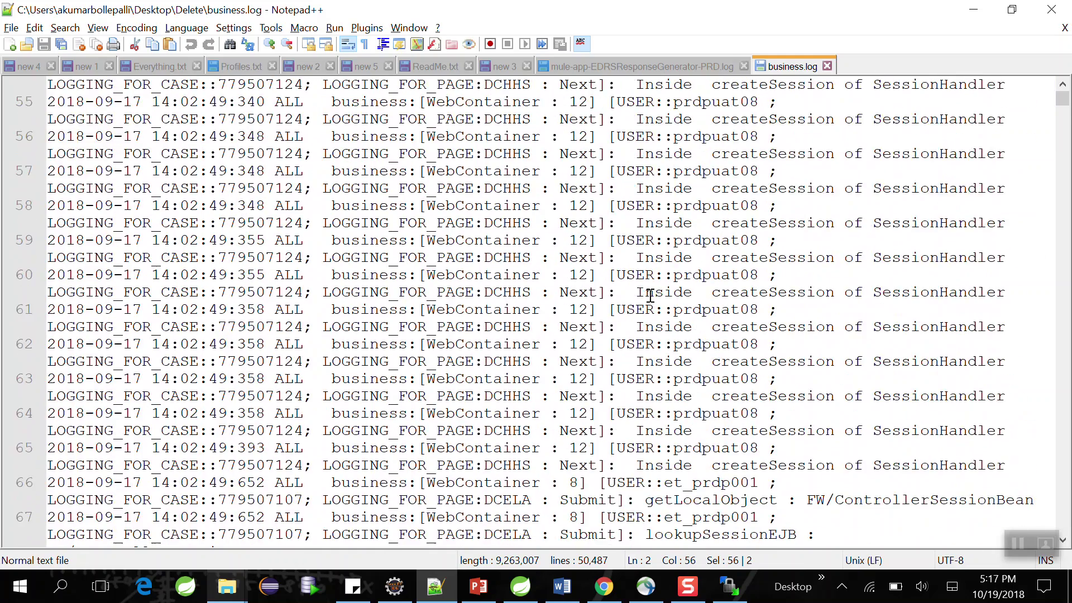
left_click_drag(1064, 105, 1063, 405)
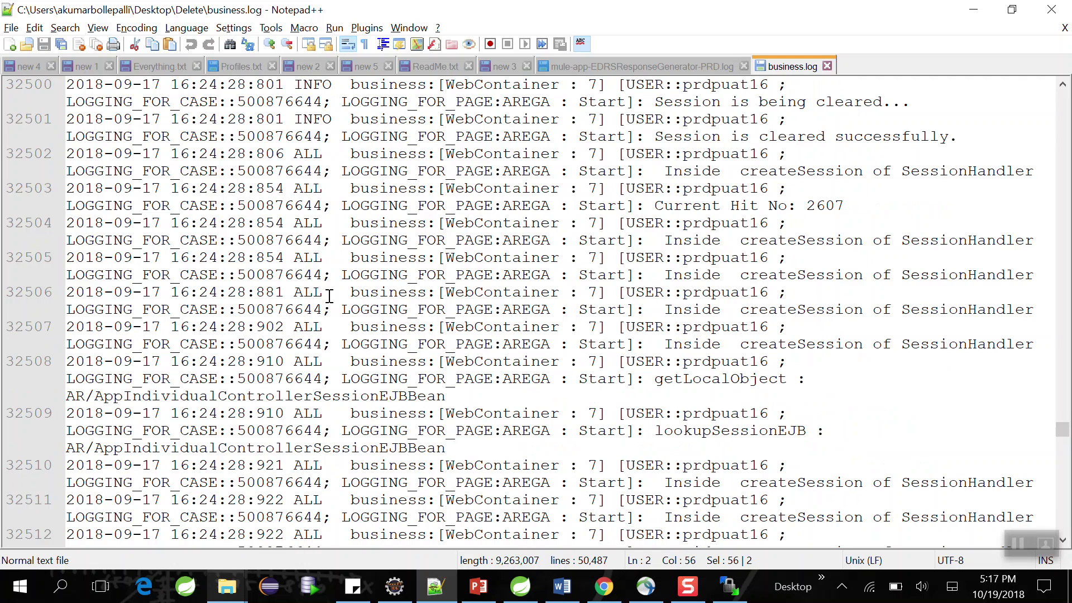
left_click_drag(304, 275, 85, 136)
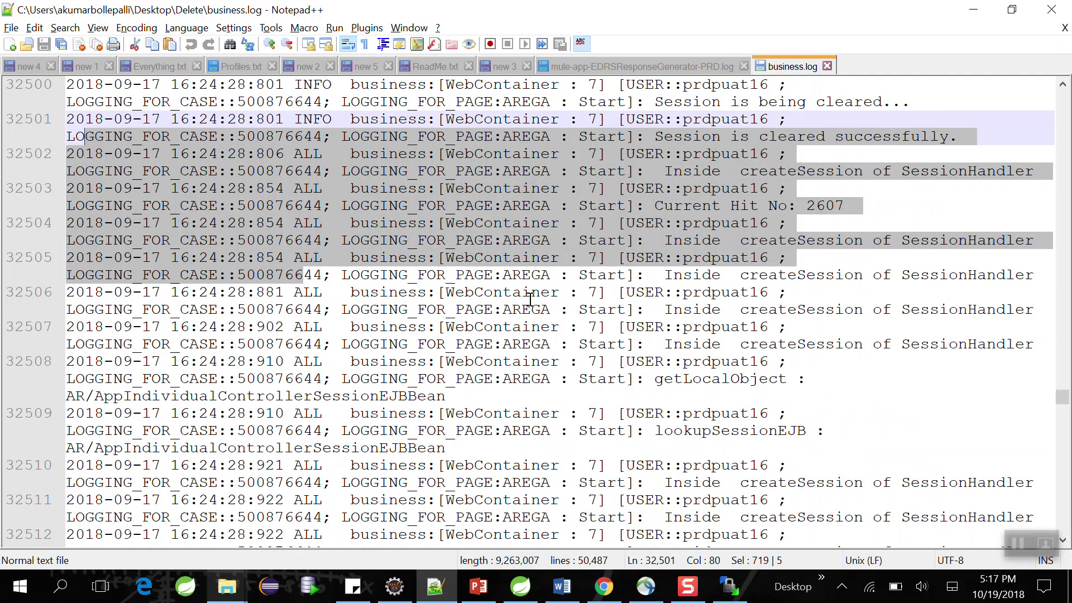
- Switch to WinSCP and download correspondence_null.log from the remote vm22 folder to the local Delete folder
key("alt+Tab")
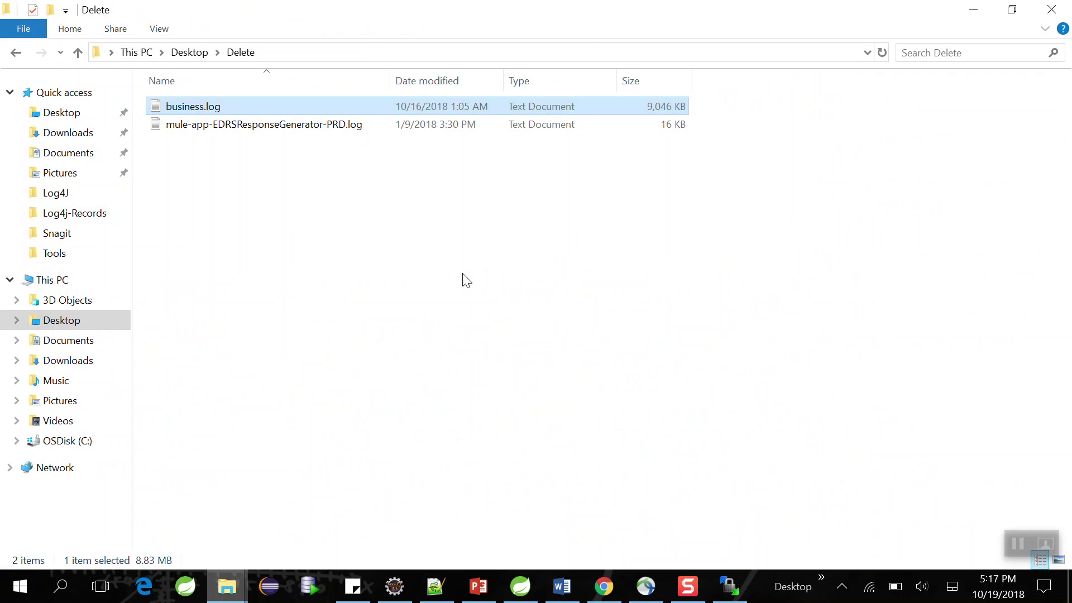
left_click(464, 281)
left_click(726, 514)
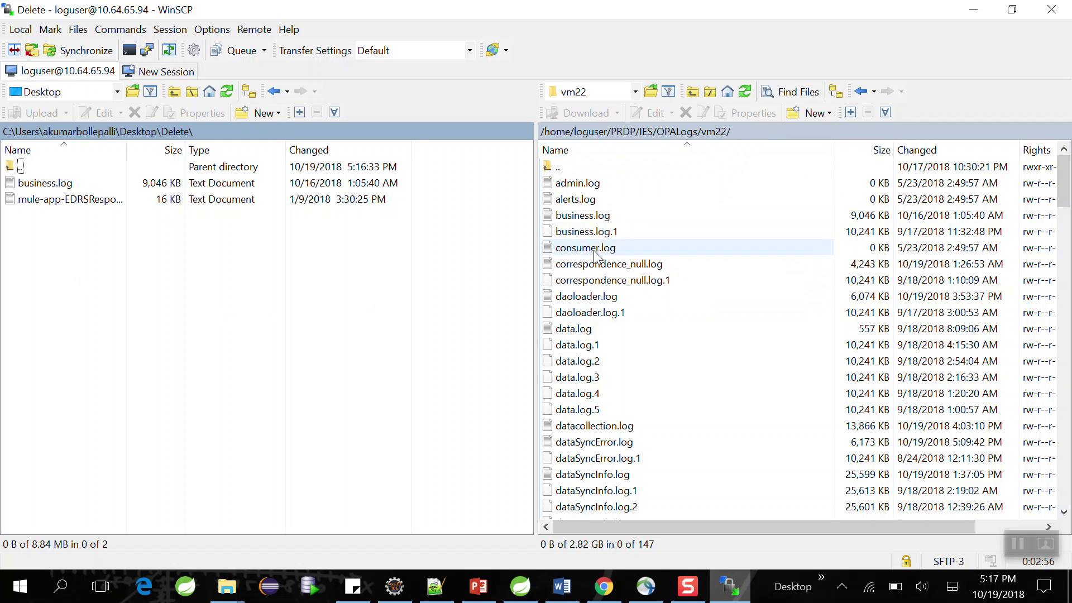
left_click(605, 266)
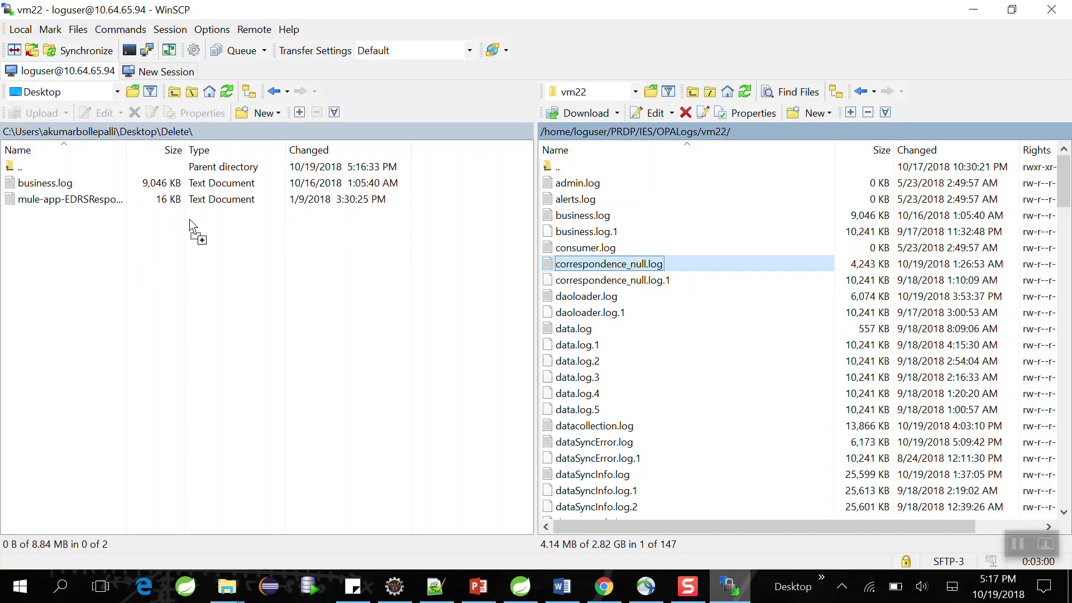
key("F5")
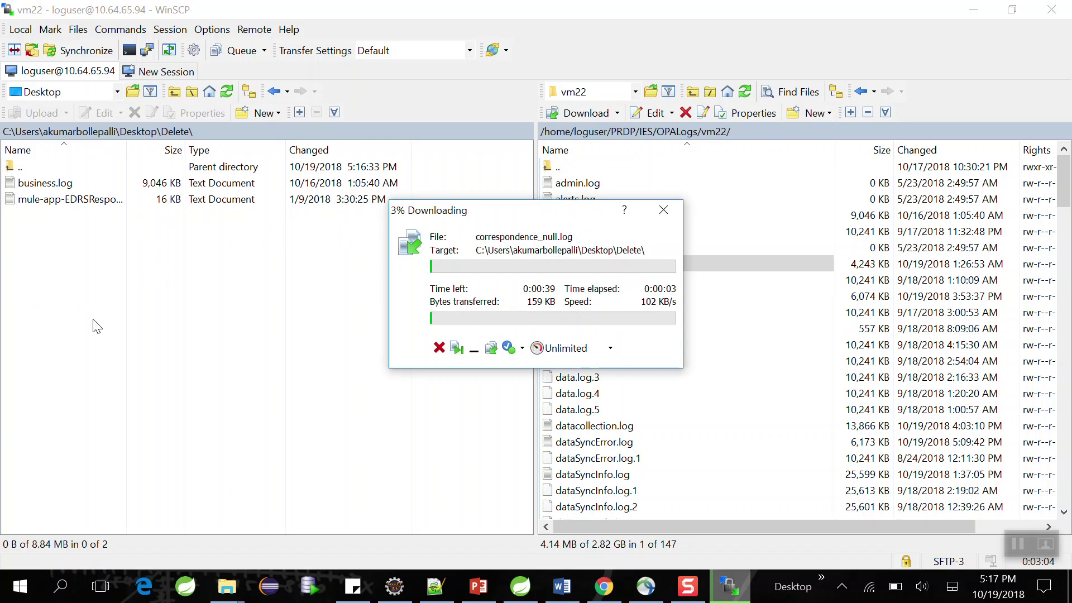
- Check for the downloaded correspondence_null.log in the Delete folder in File Explorer and compare it with the file lists in WinSCP
mouse_move(232, 588)
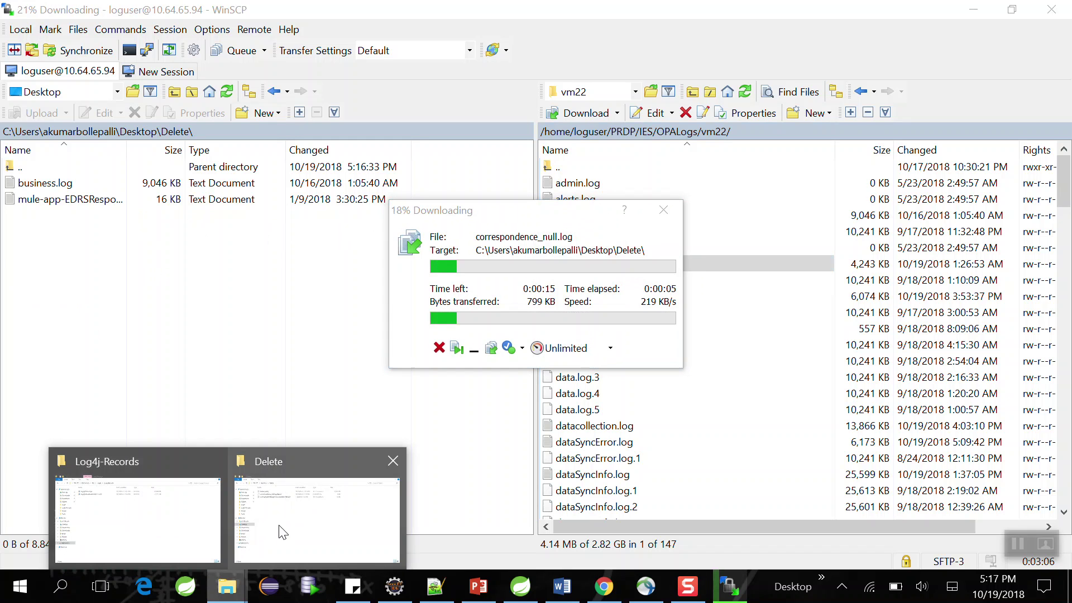
left_click(281, 497)
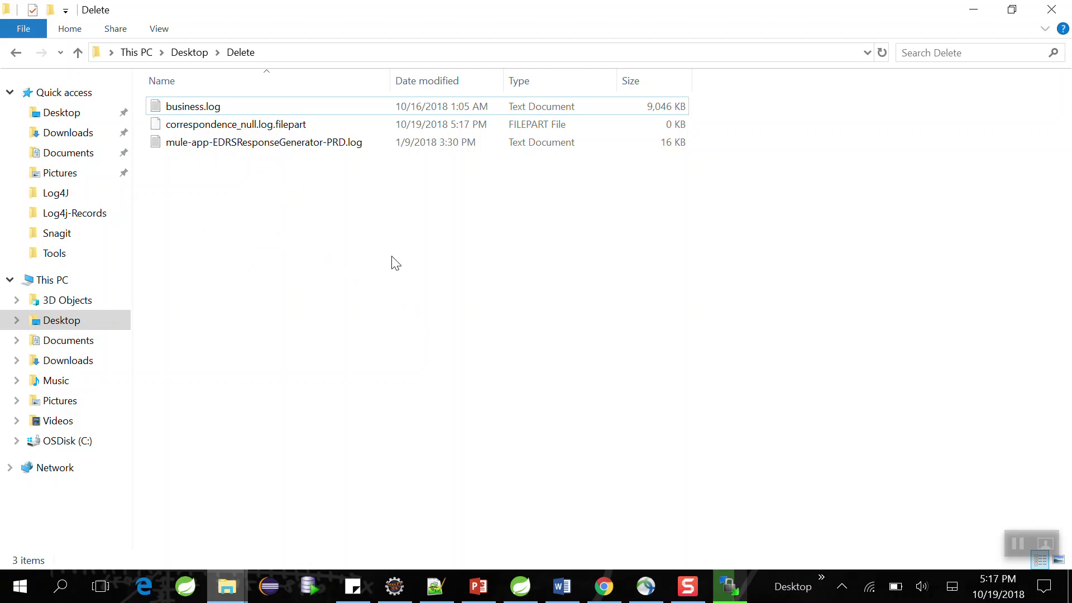
mouse_move(729, 586)
left_click(669, 534)
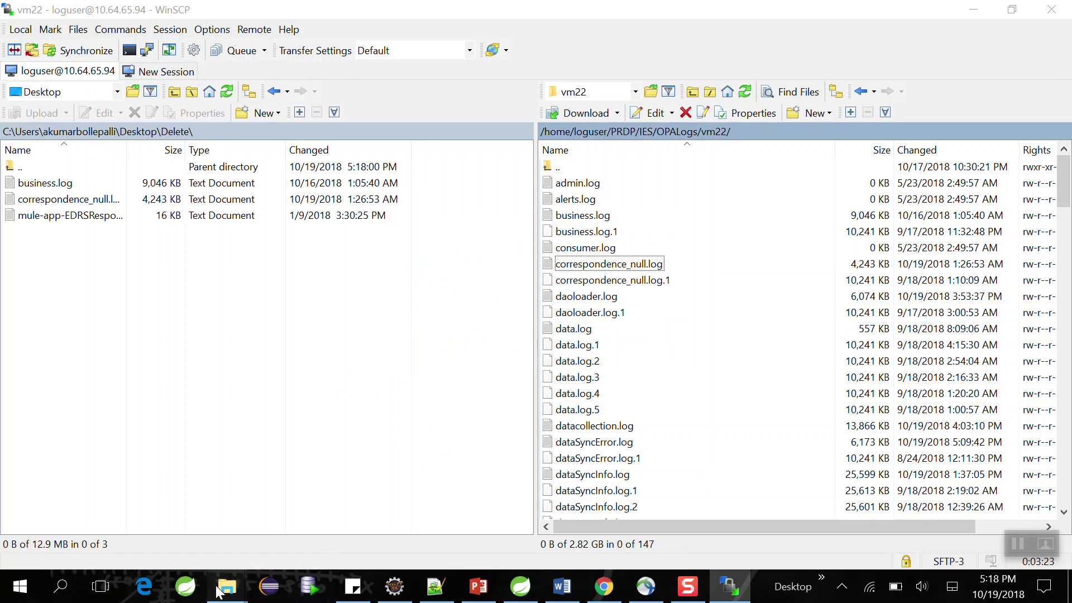
mouse_move(227, 585)
left_click(301, 528)
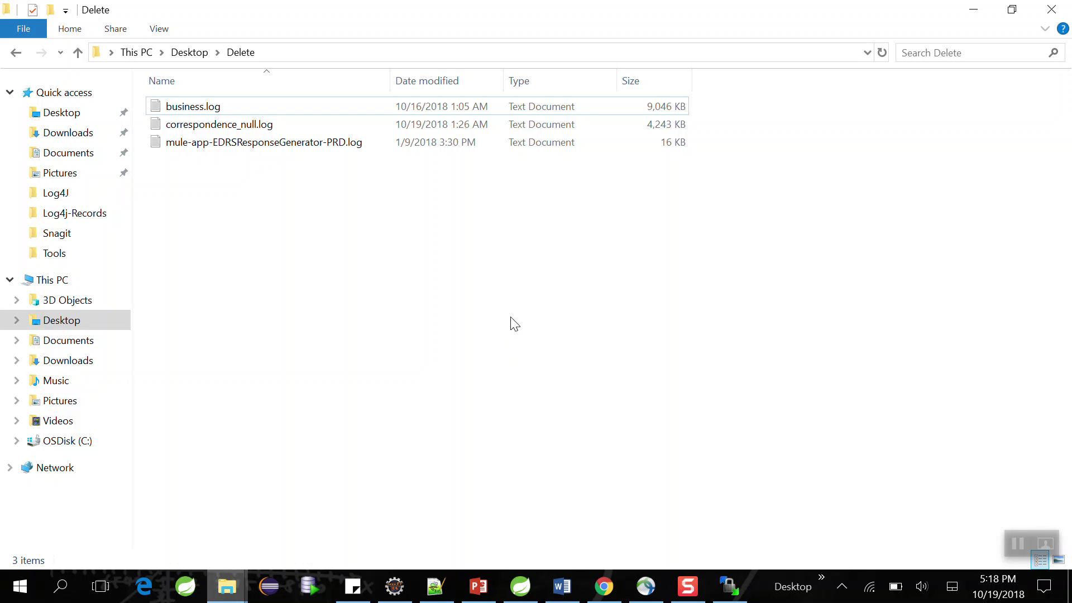
left_click(729, 586)
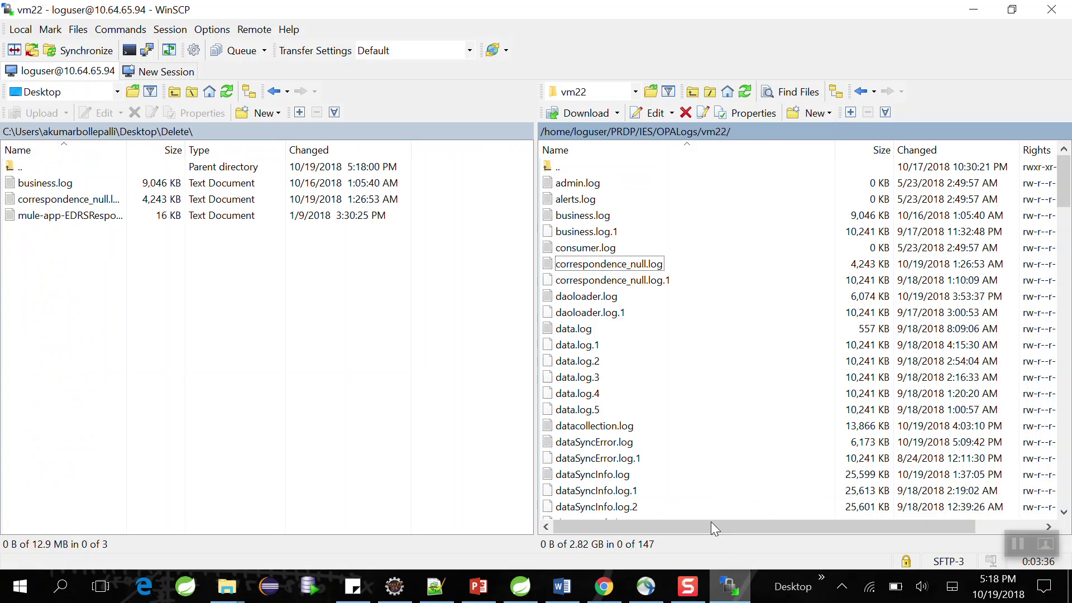
left_click(592, 267)
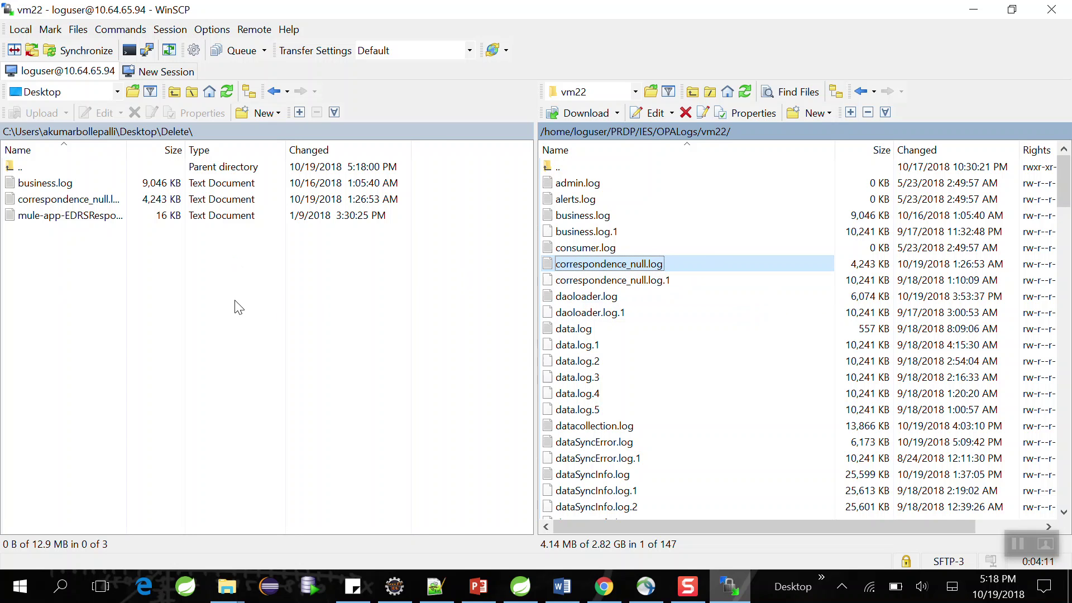
left_click(289, 442)
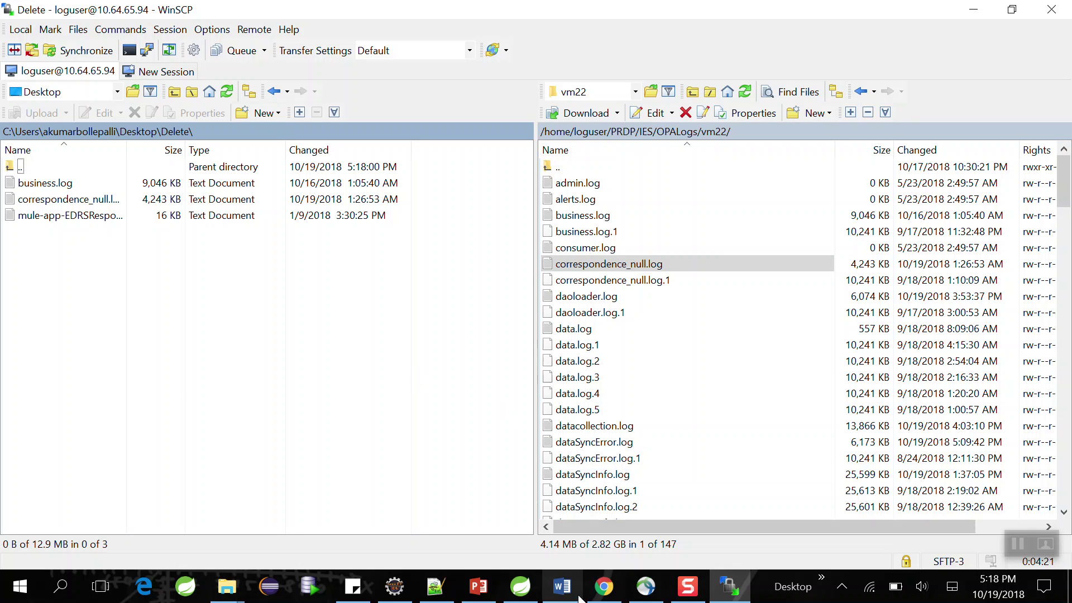
- Switch to PowerPoint and review the slides on log monitoring tools and using WinSCP
left_click(494, 597)
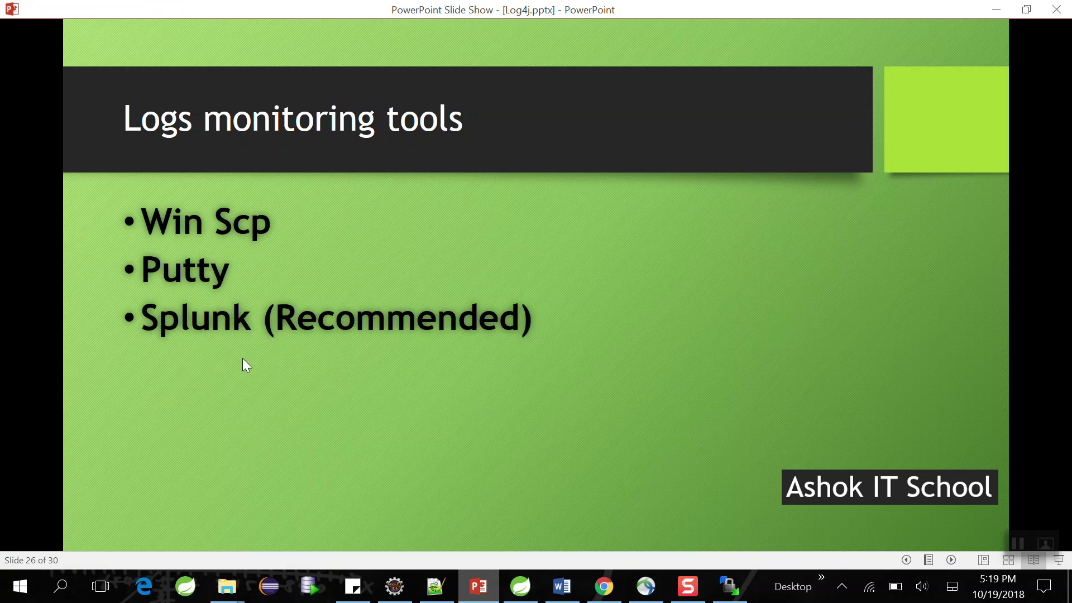
left_click(296, 353)
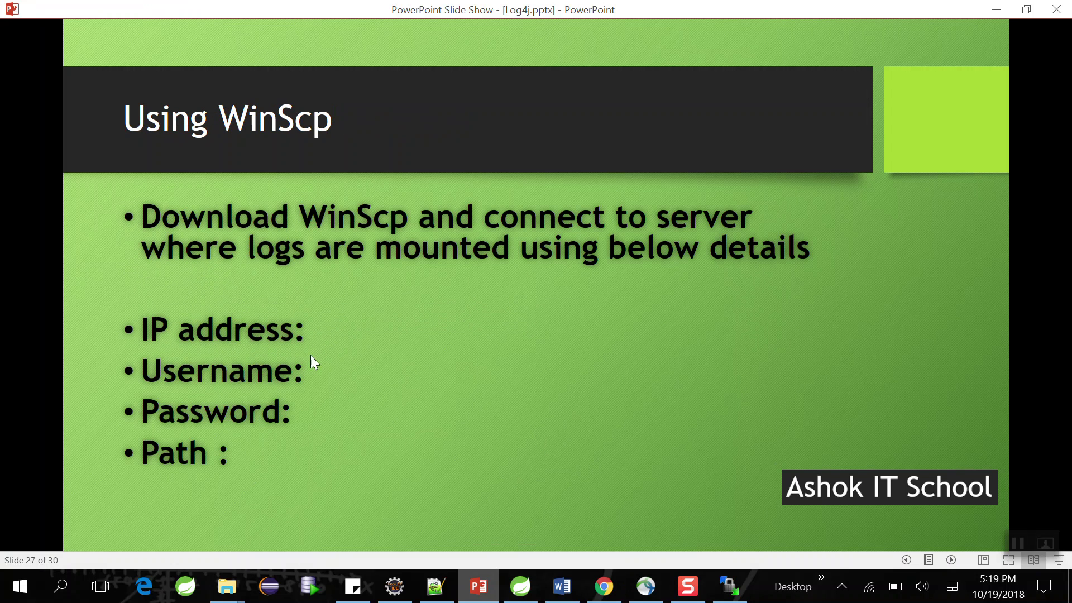
left_click(394, 370)
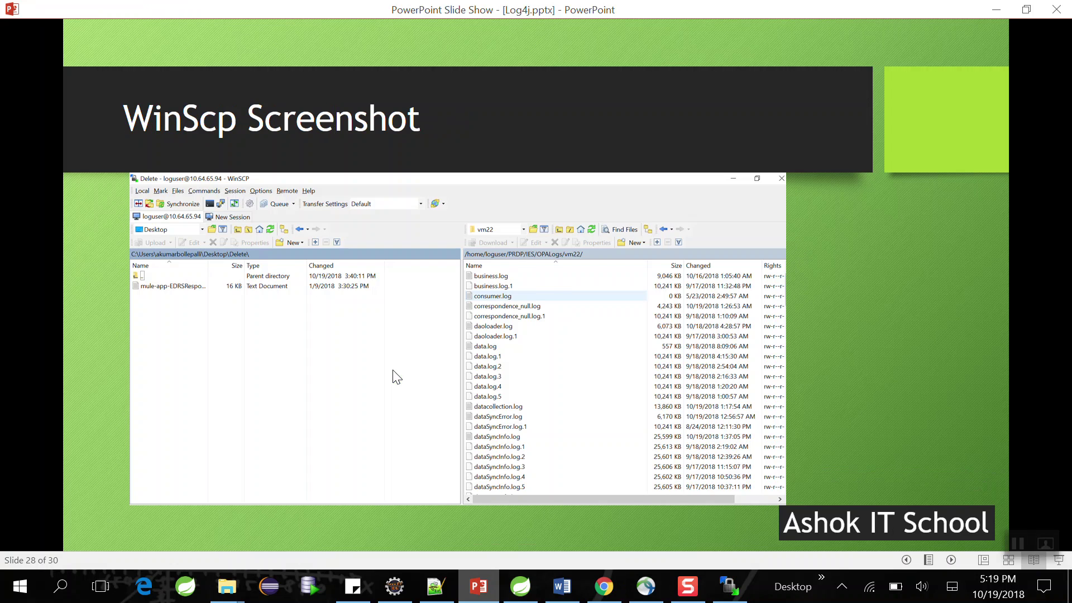
left_click(393, 370)
key("Left")
- Switch to ReadMe.txt in Notepad++ and copy the Splunk web address from its first line
left_click(435, 587)
left_click(461, 64)
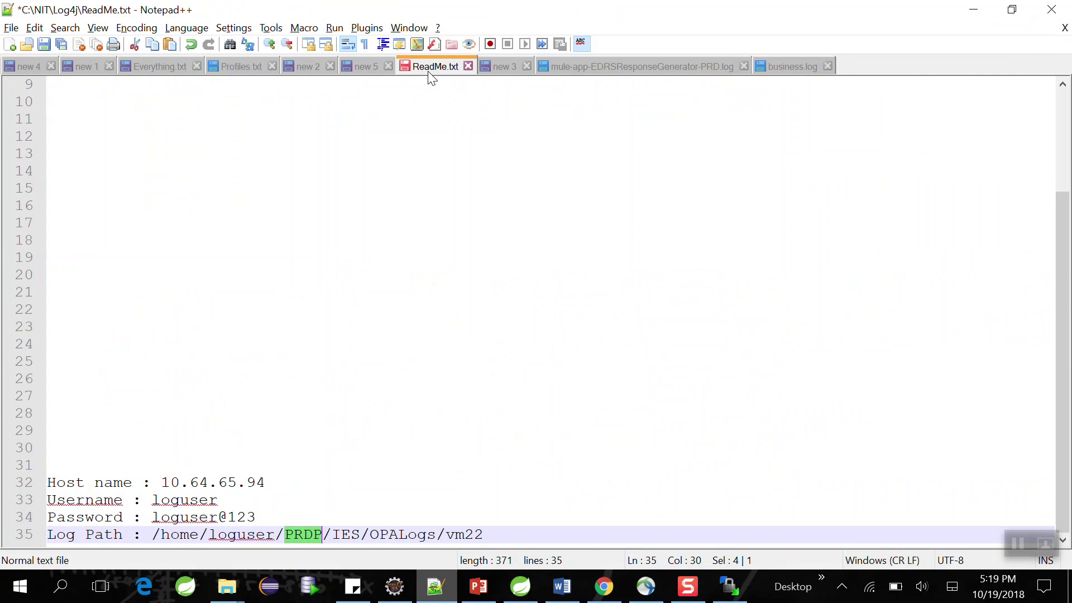
scroll(345, 266, "up", 3)
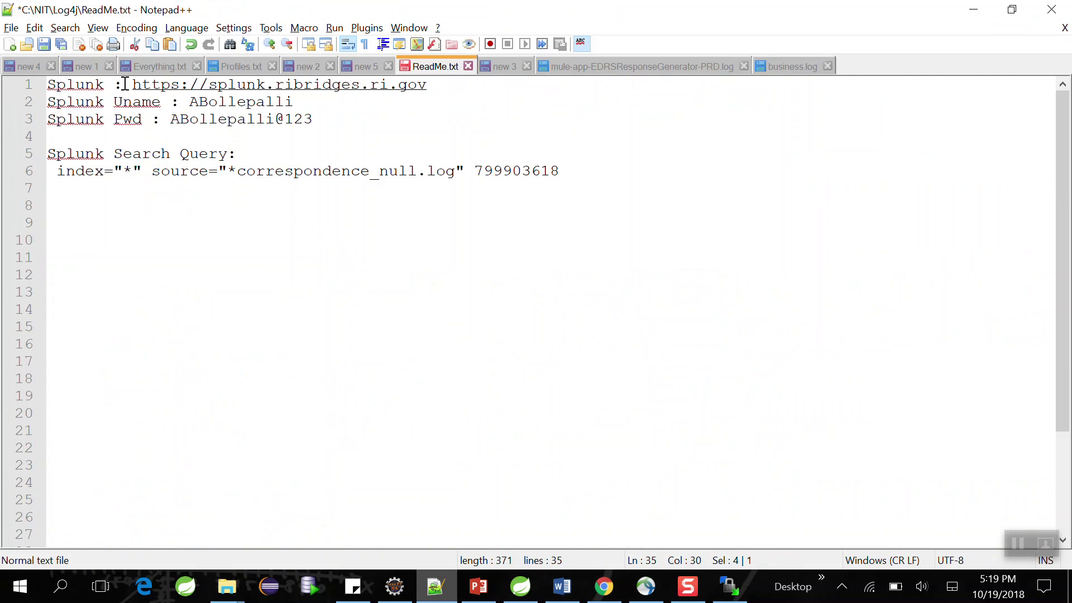
left_click_drag(124, 84, 462, 83)
key("ctrl+c")
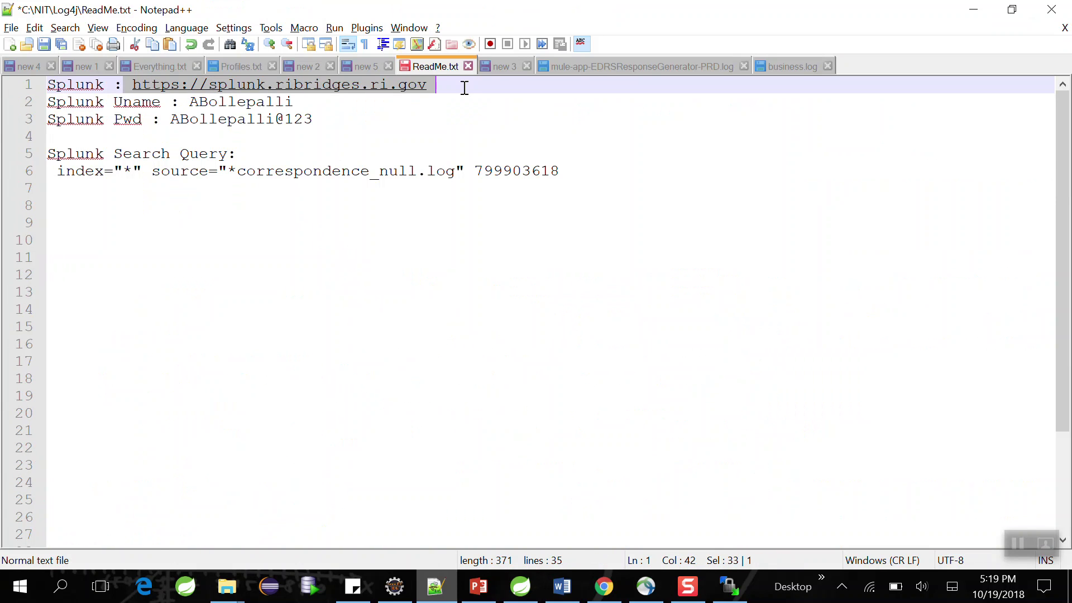
left_click(609, 584)
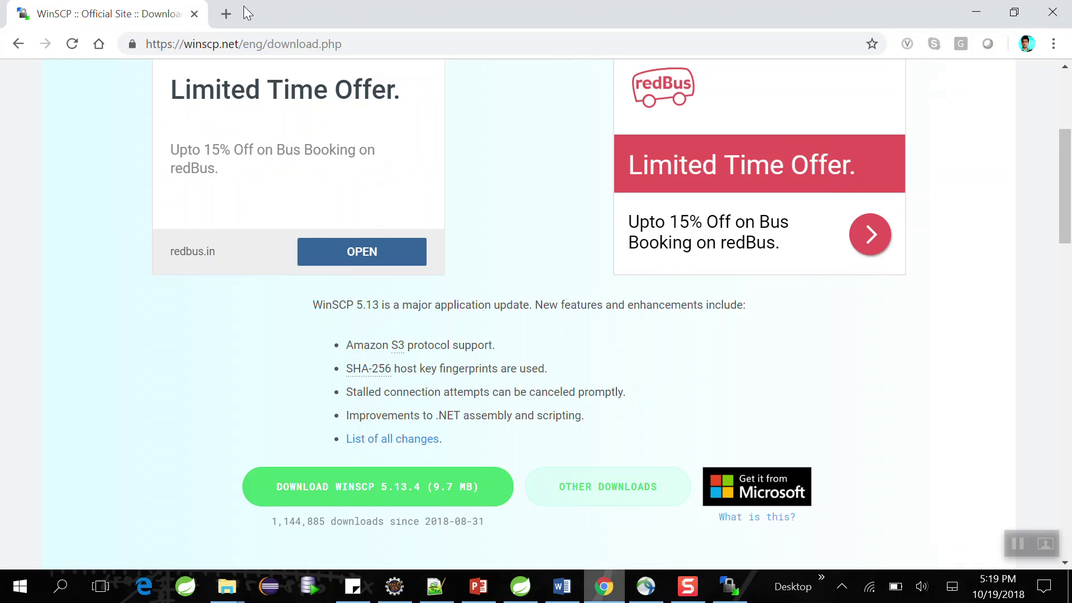
left_click(226, 14)
key("ctrl+v")
key("Return")
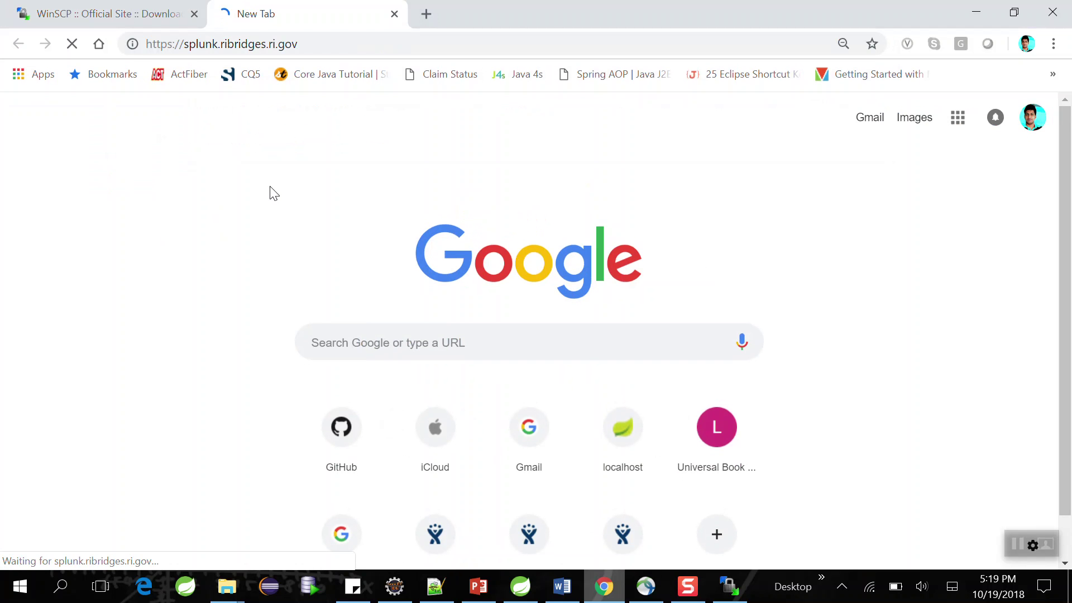
- Review the Splunk username and password lines in ReadMe.txt in Notepad++, and close the WinSCP download page in Chrome
key("alt+Tab")
left_click(285, 103)
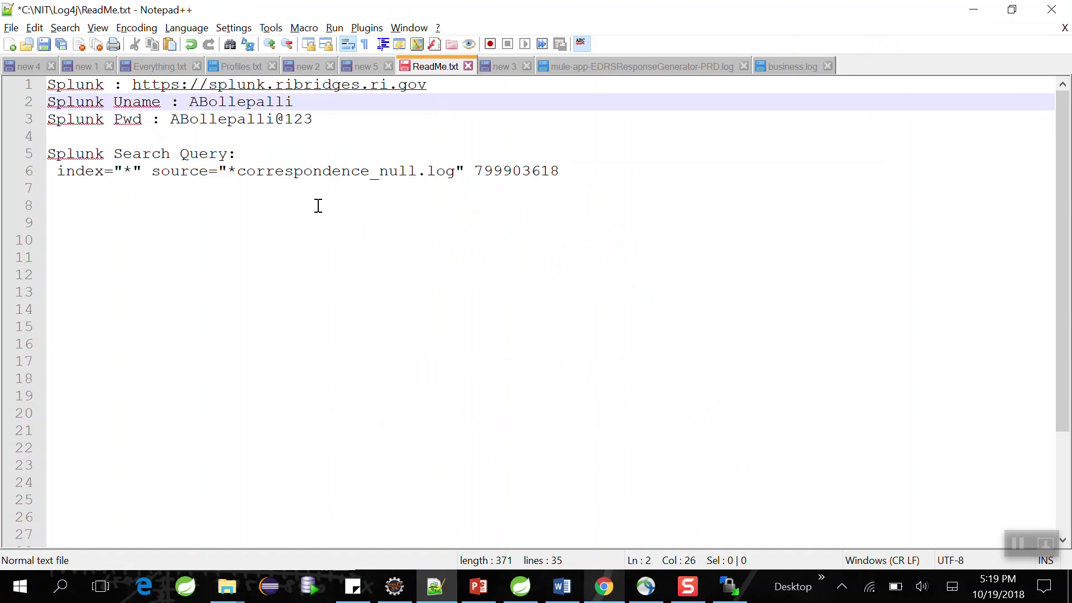
key("alt+Tab")
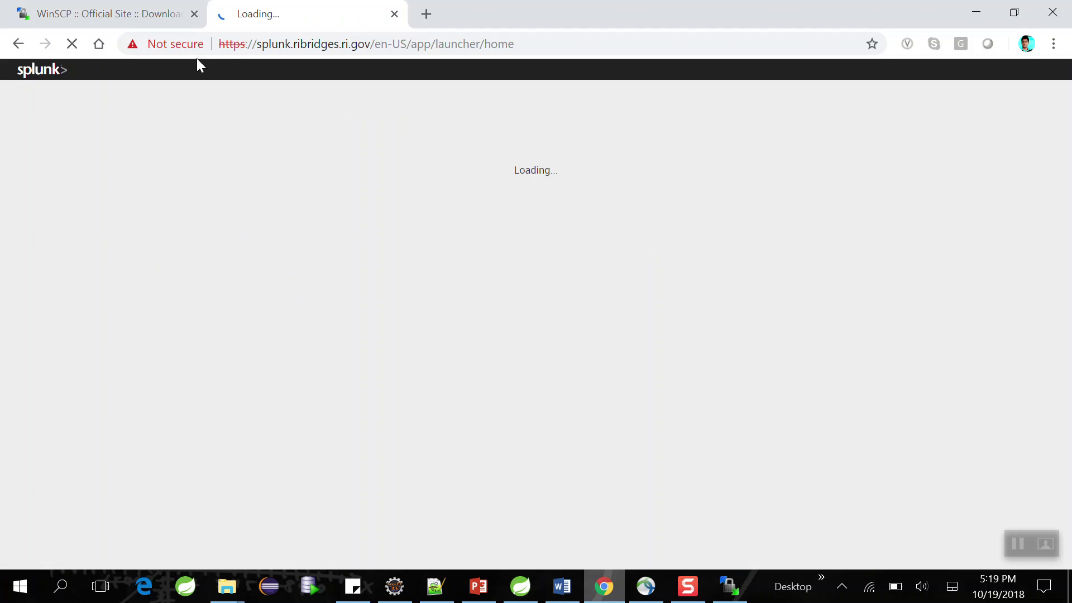
left_click(195, 14)
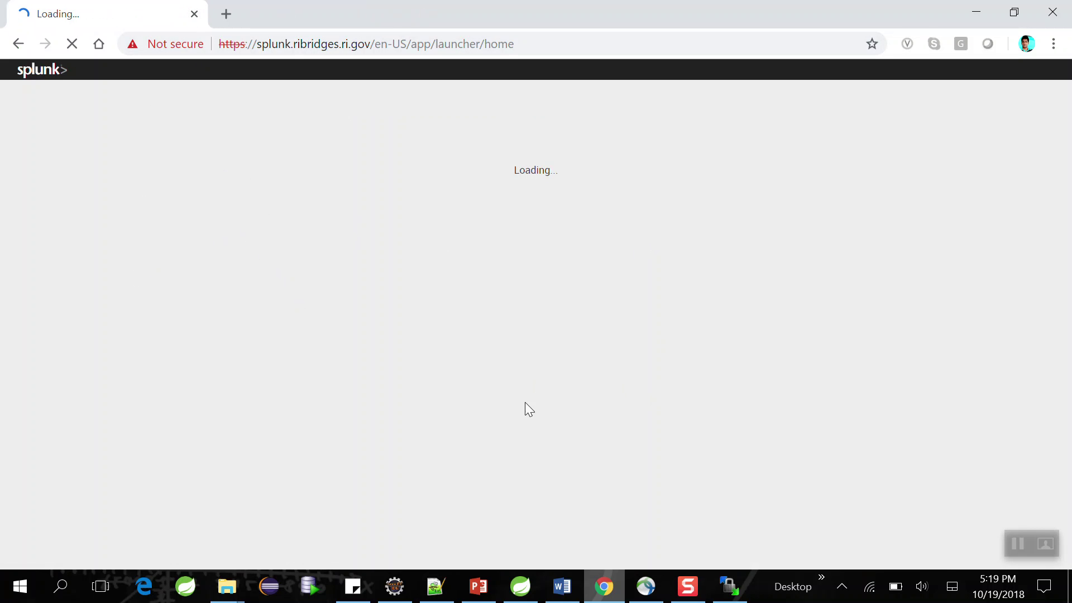
left_click(435, 586)
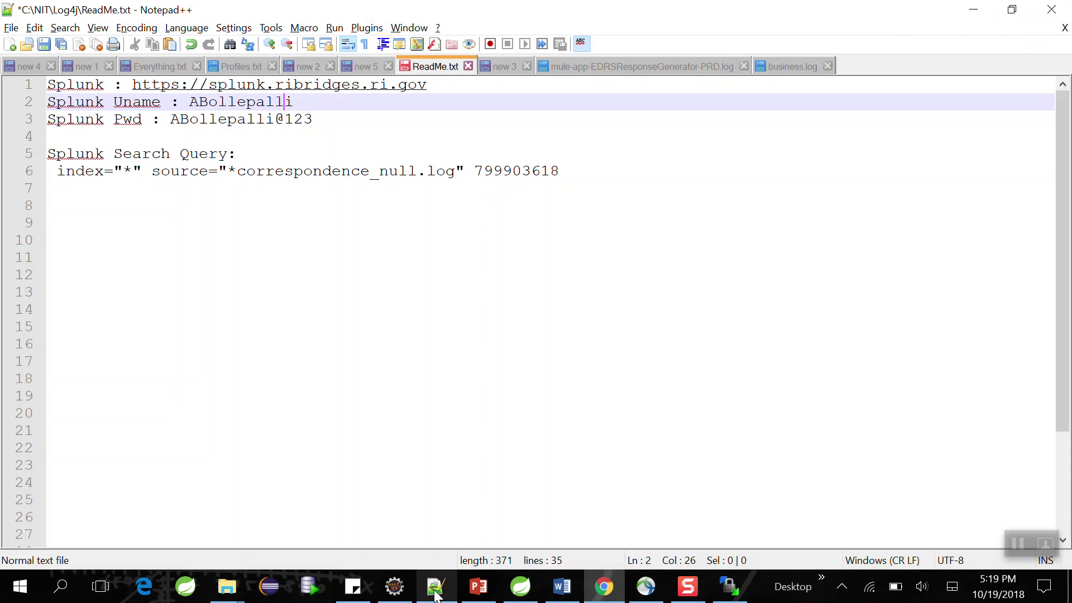
left_click_drag(171, 121, 333, 119)
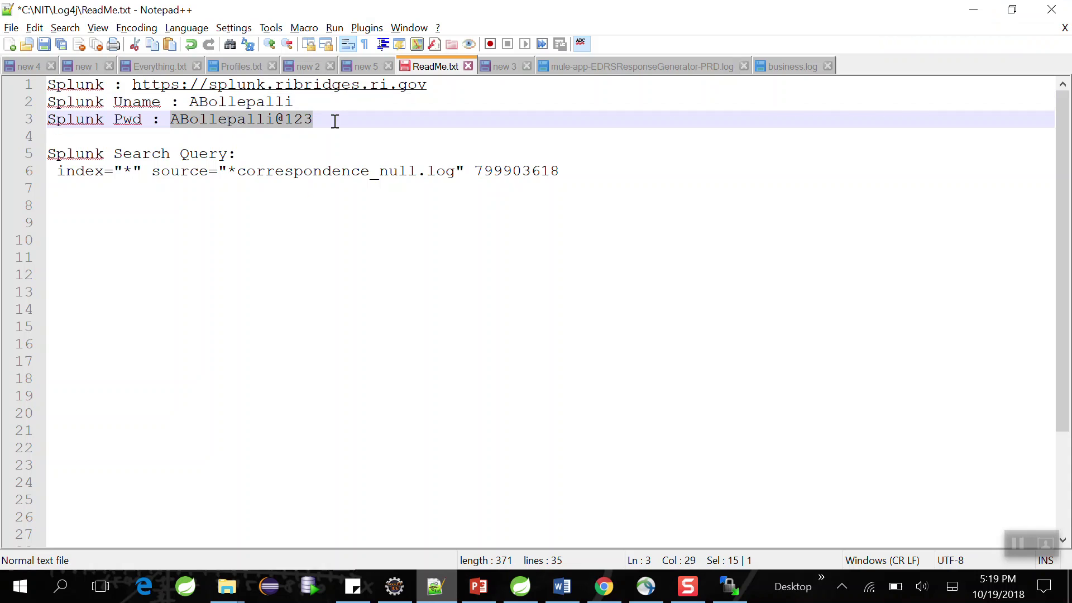
key("alt+Tab")
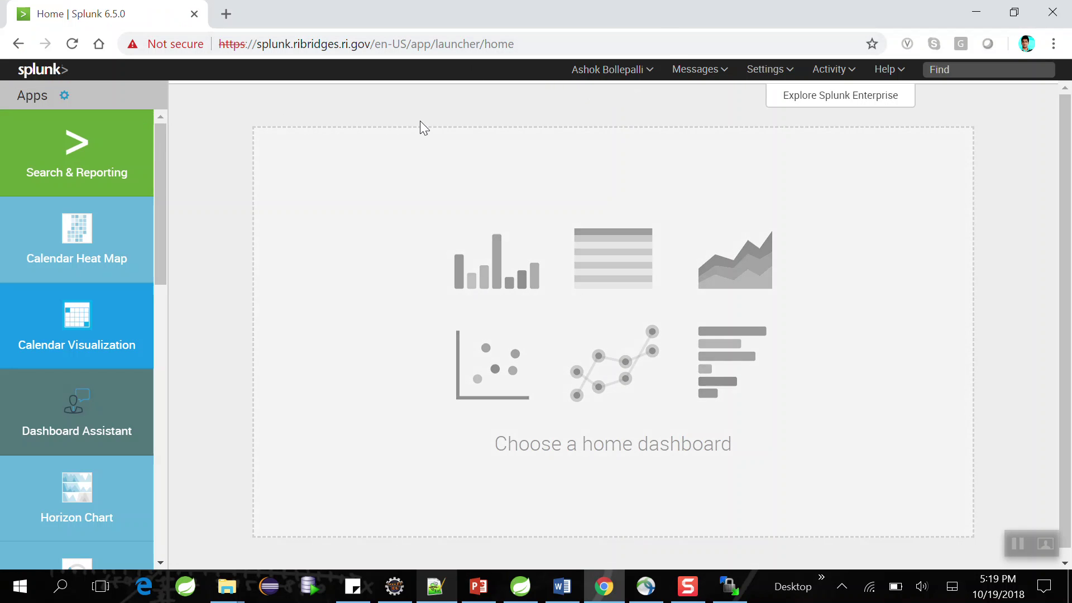
- Open Splunk's Search & Reporting app and copy the query index="*" source="*correspondence_null.log" from ReadMe.txt in Notepad++
left_click(89, 163)
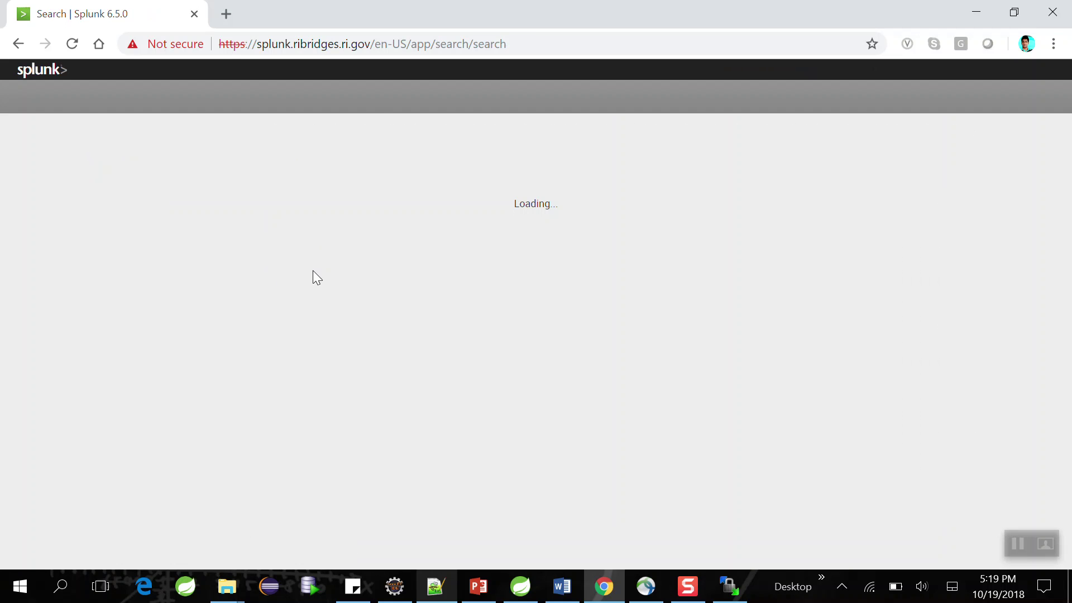
left_click(436, 586)
left_click(244, 270)
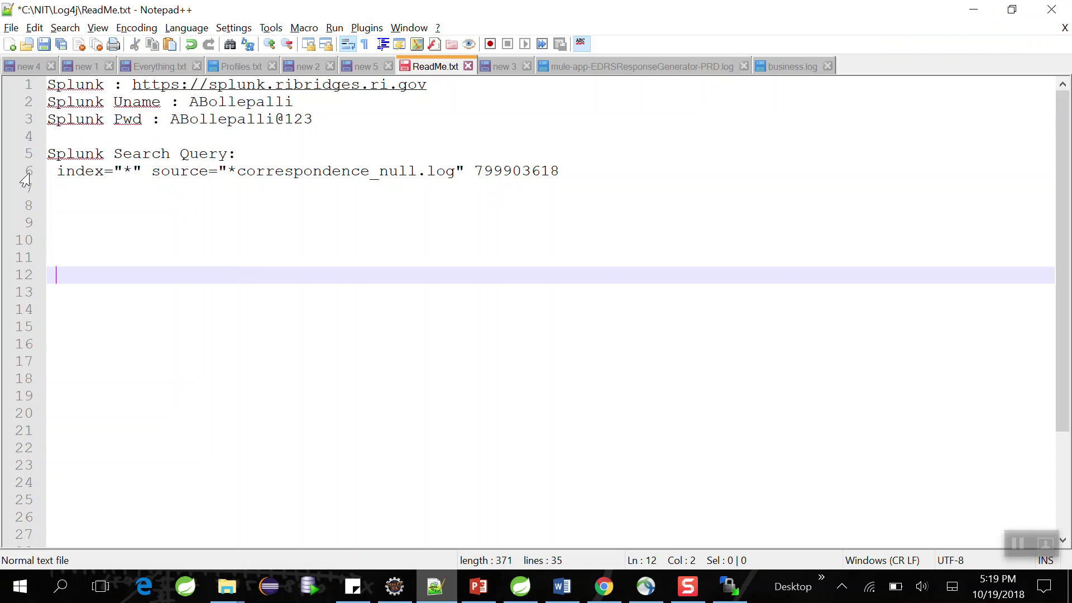
left_click(54, 172)
left_click_drag(55, 172, 468, 175)
key("ctrl+c")
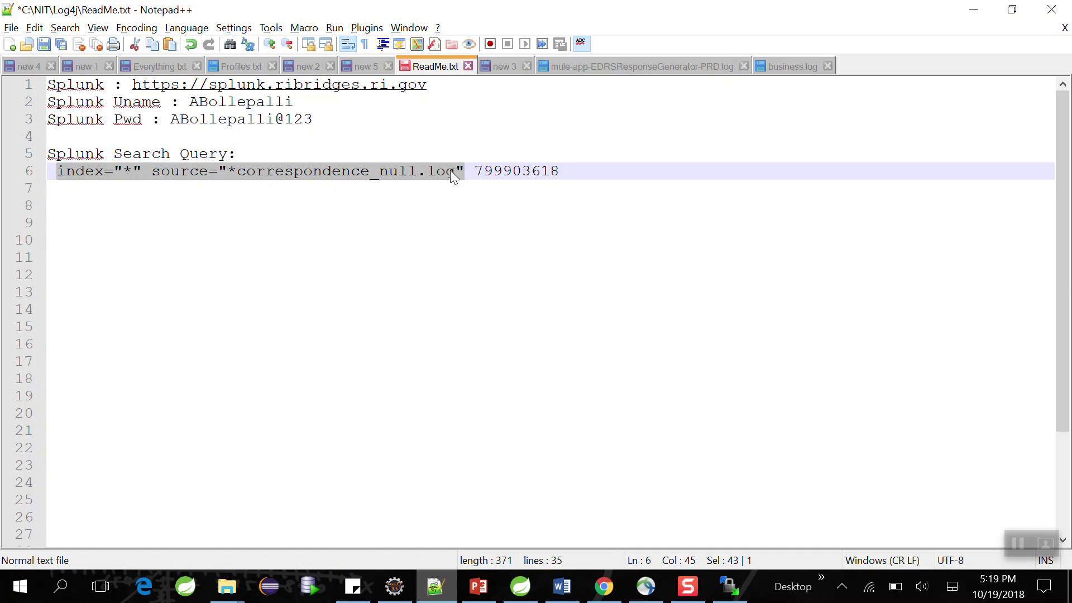
- Return to Splunk in Chrome and enter the search query index="*" source="*correspondence_null.log" IES001
key("alt+Tab")
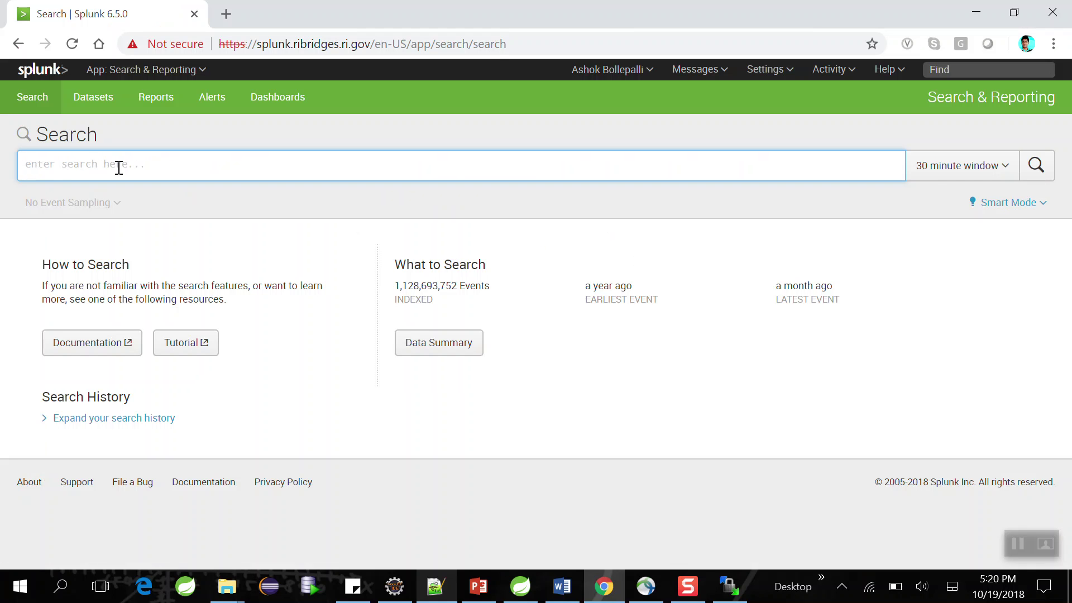
key("ctrl+v")
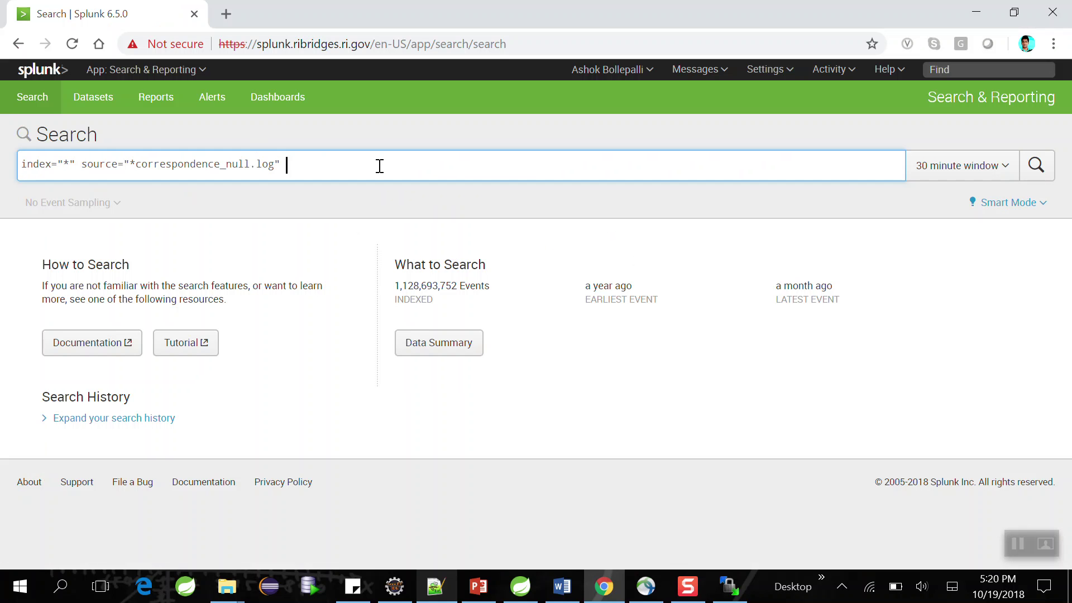
type("|ES001")
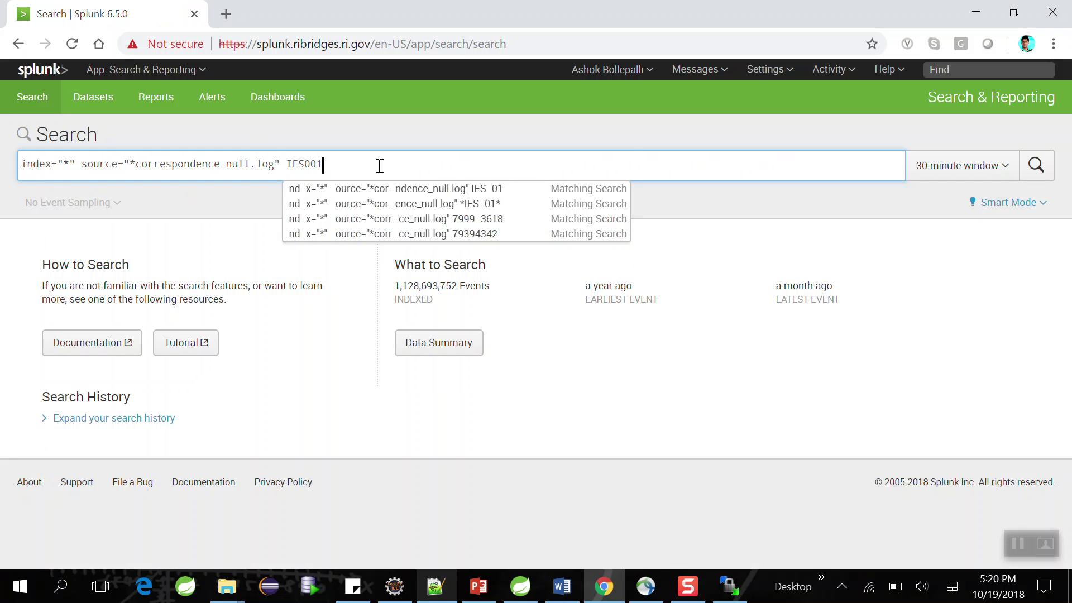
left_click(214, 243)
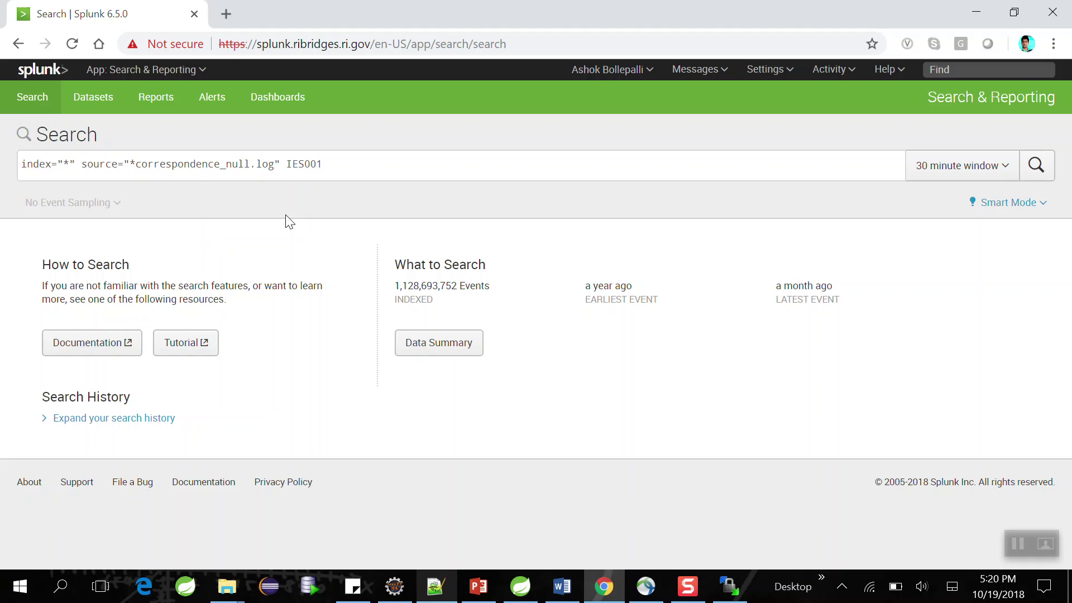
- Set the time range of the IES001 search to Last 15 minutes
double_click(296, 164)
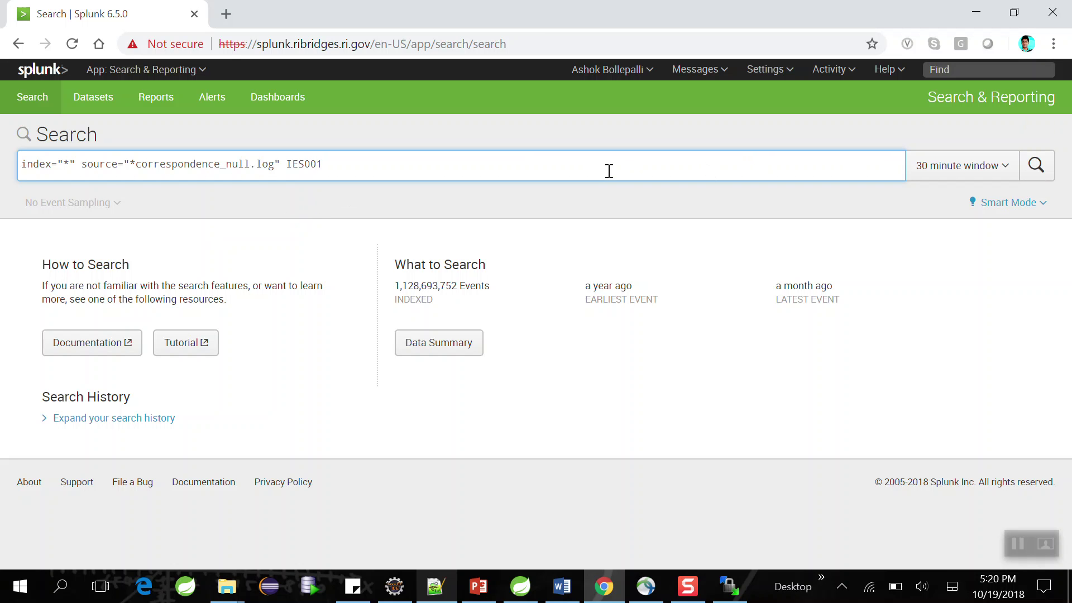
left_click(1005, 166)
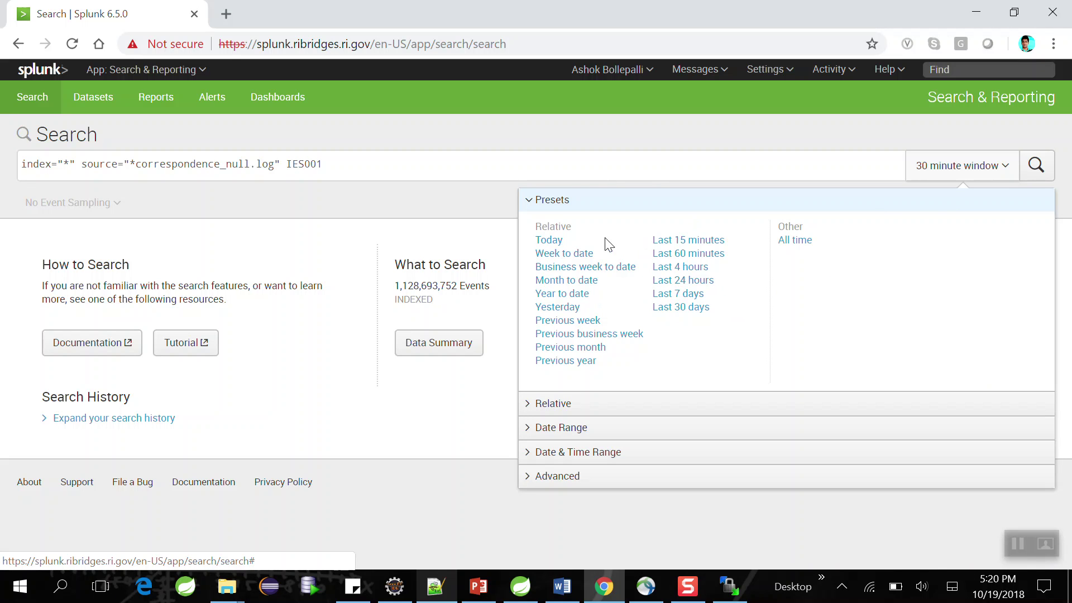
left_click(687, 245)
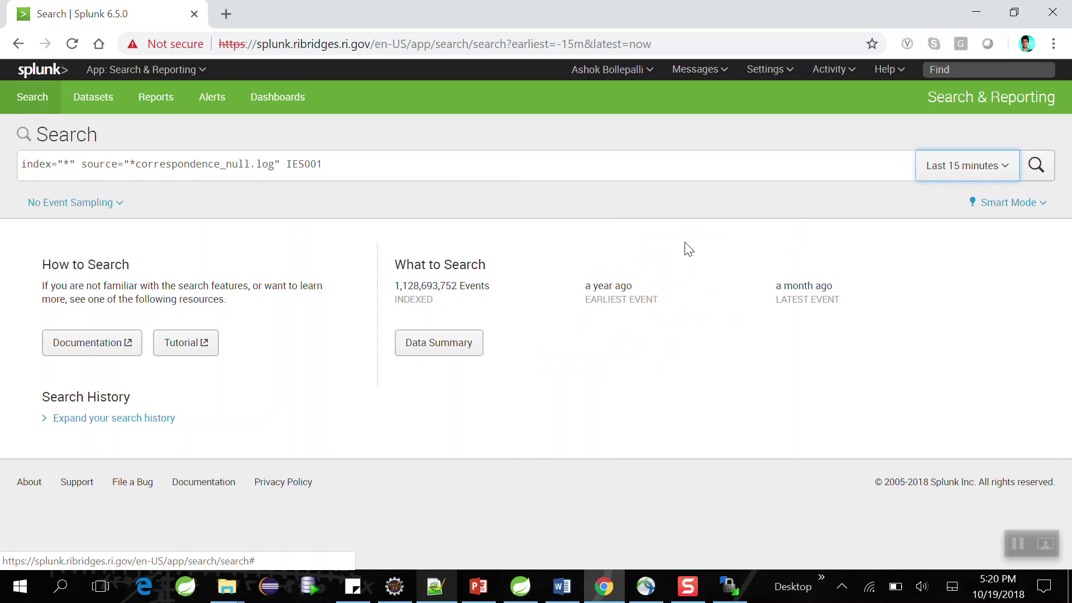
- Run the correspondence_null.log search for IES001 over the last 15 minutes
left_click(1035, 176)
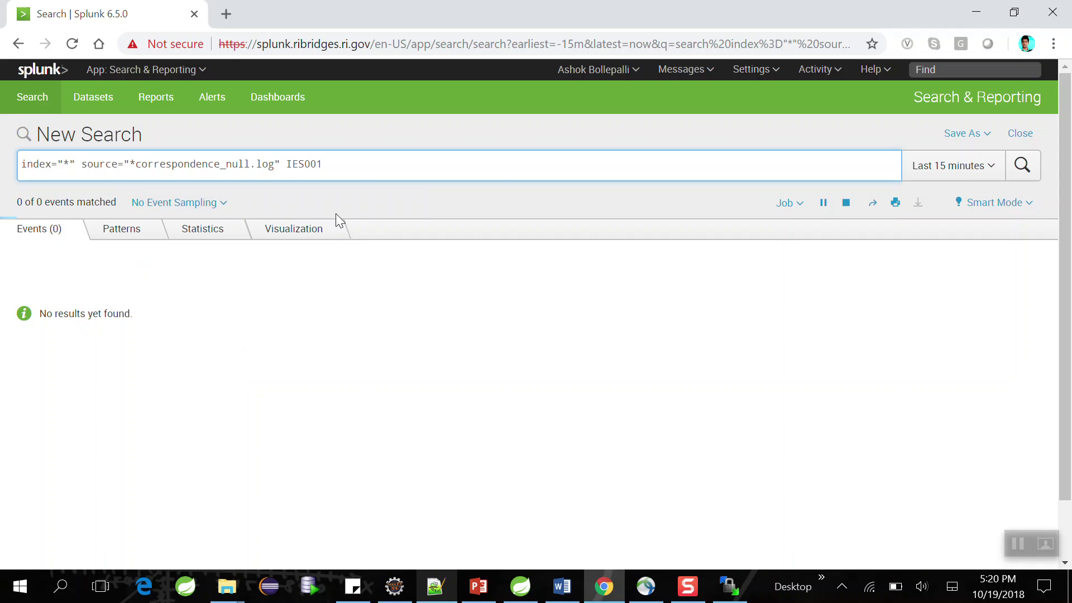
left_click(311, 165)
left_click_drag(141, 164, 371, 162)
left_click(290, 164)
left_click(416, 162)
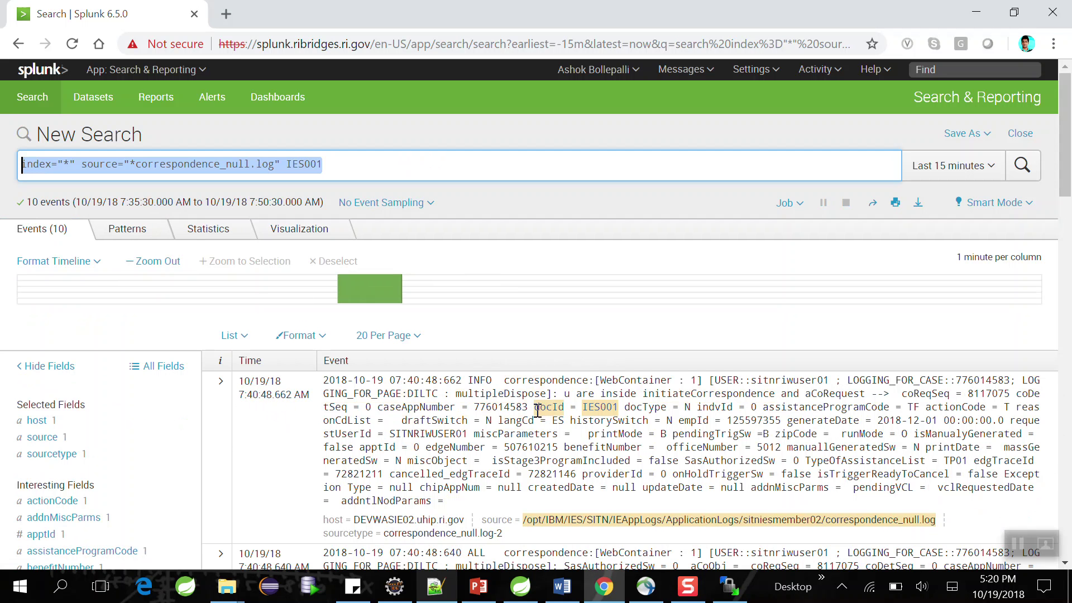
- Examine the highlighted IES001 docId in the returned log events and compare it with the search query
left_click(598, 407)
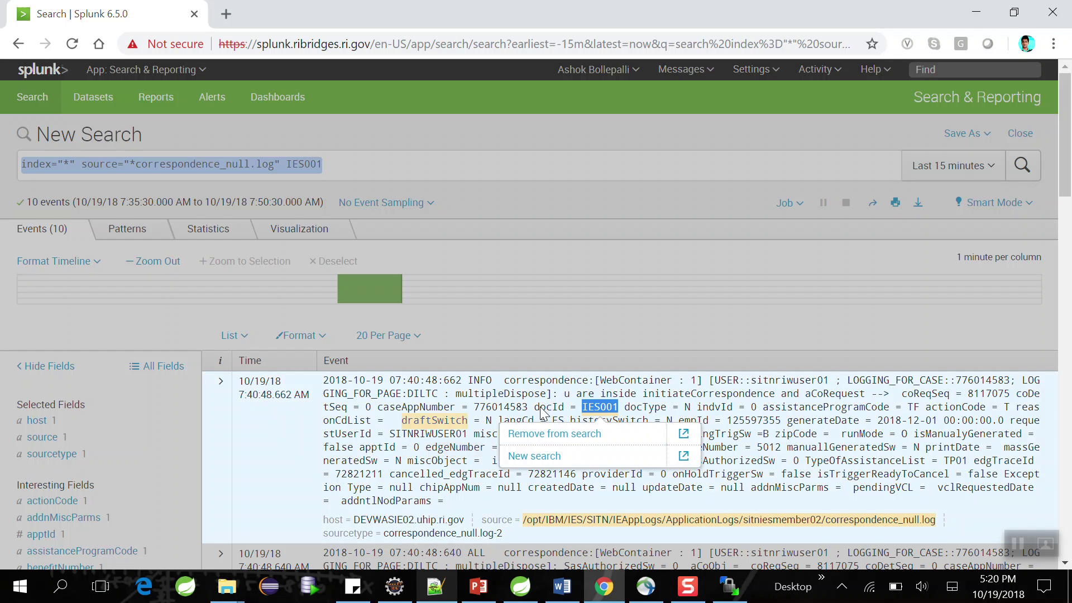
scroll(790, 409, "down", 8)
scroll(867, 410, "up", 5)
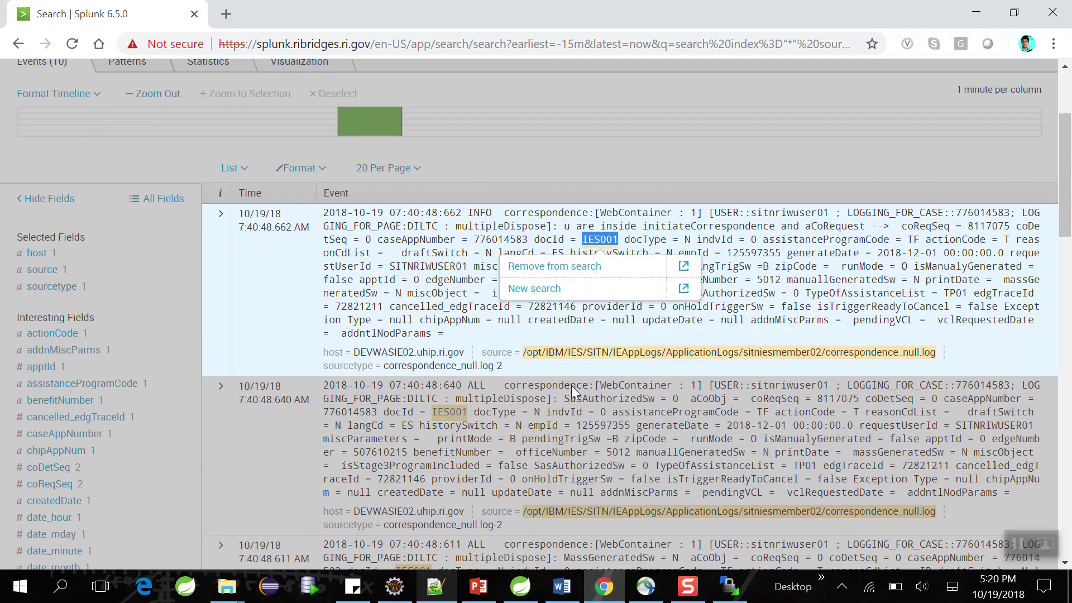
left_click(323, 304)
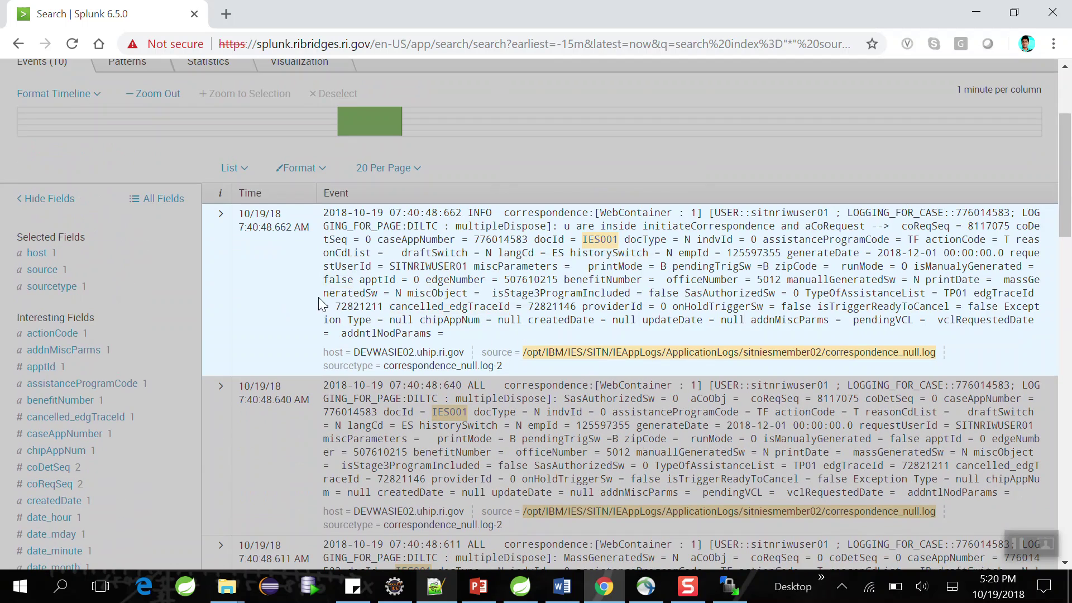
left_click(600, 239)
scroll(367, 349, "up", 1)
scroll(367, 349, "up", 2)
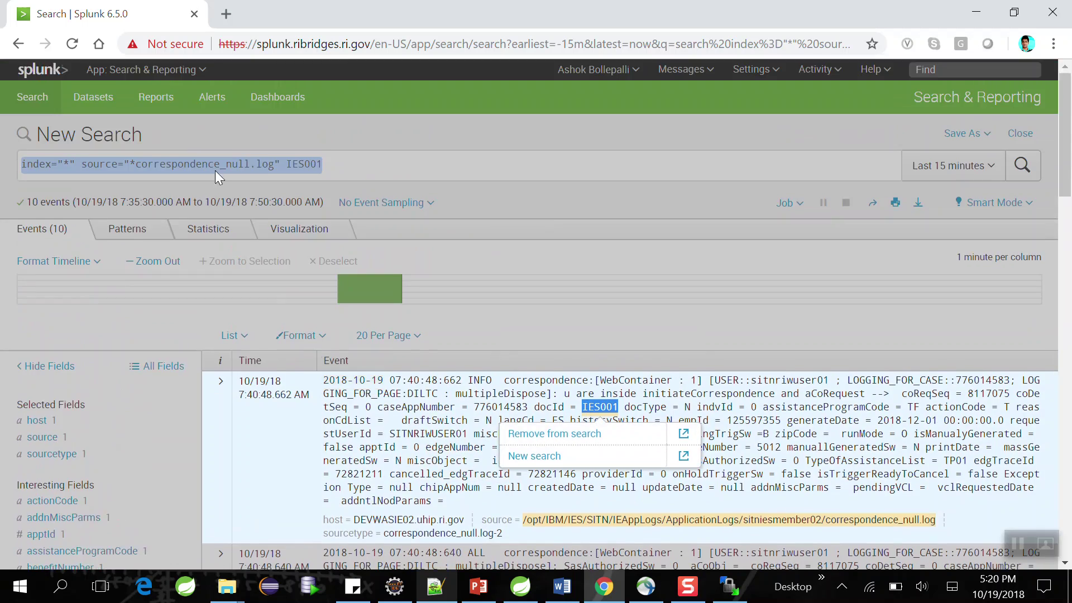
left_click(402, 165)
left_click(402, 165)
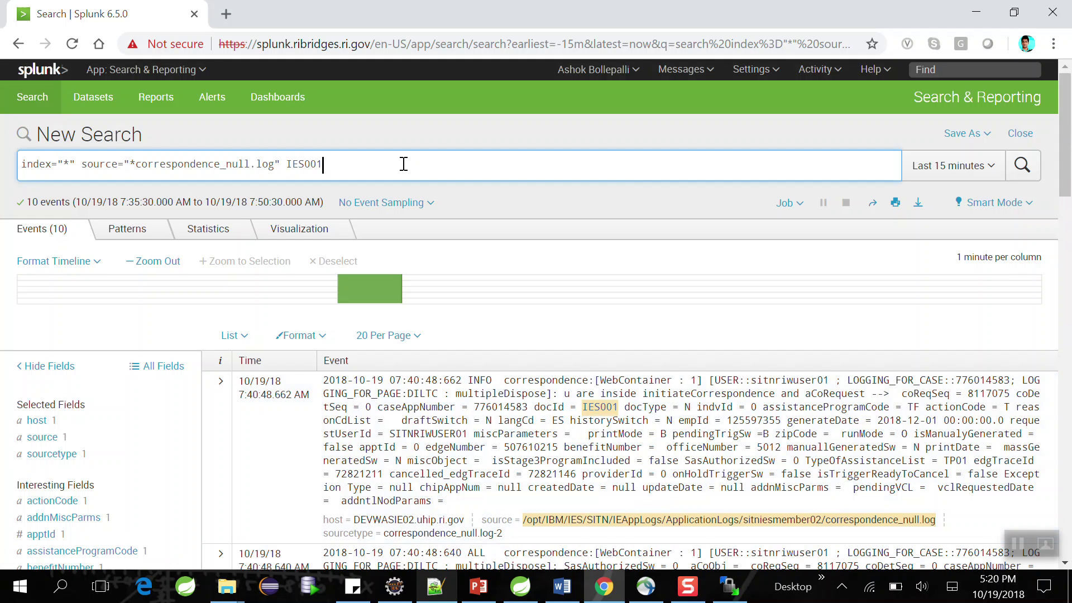
- Try a custom date range from 10/18/2018 to 10/18/2018 for the search and view the date and time range options
left_click(963, 165)
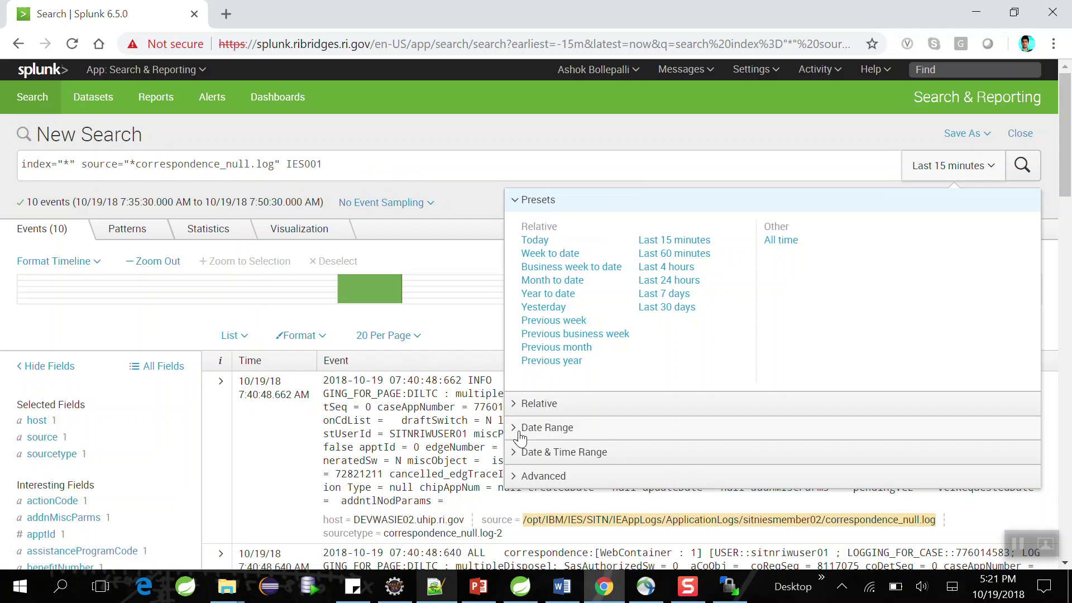
left_click(547, 428)
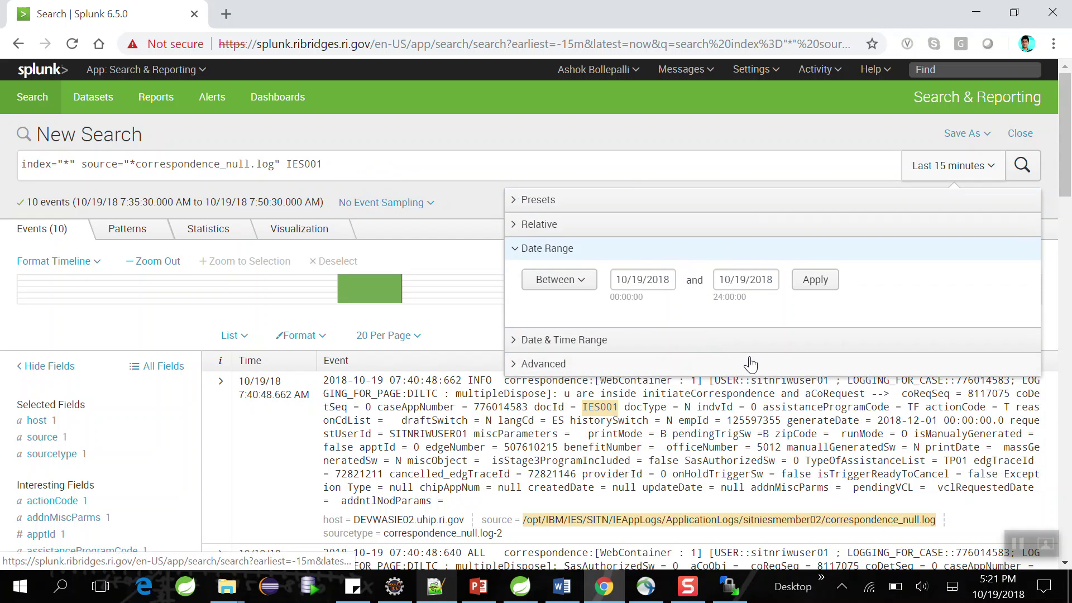
left_click(653, 279)
left_click(728, 399)
left_click(739, 280)
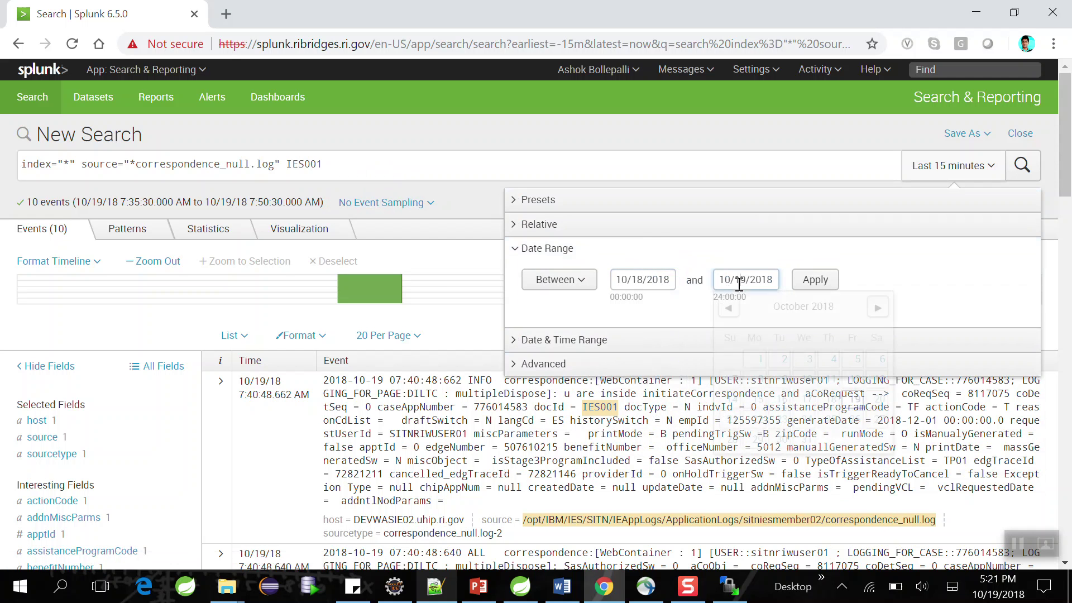
left_click(830, 399)
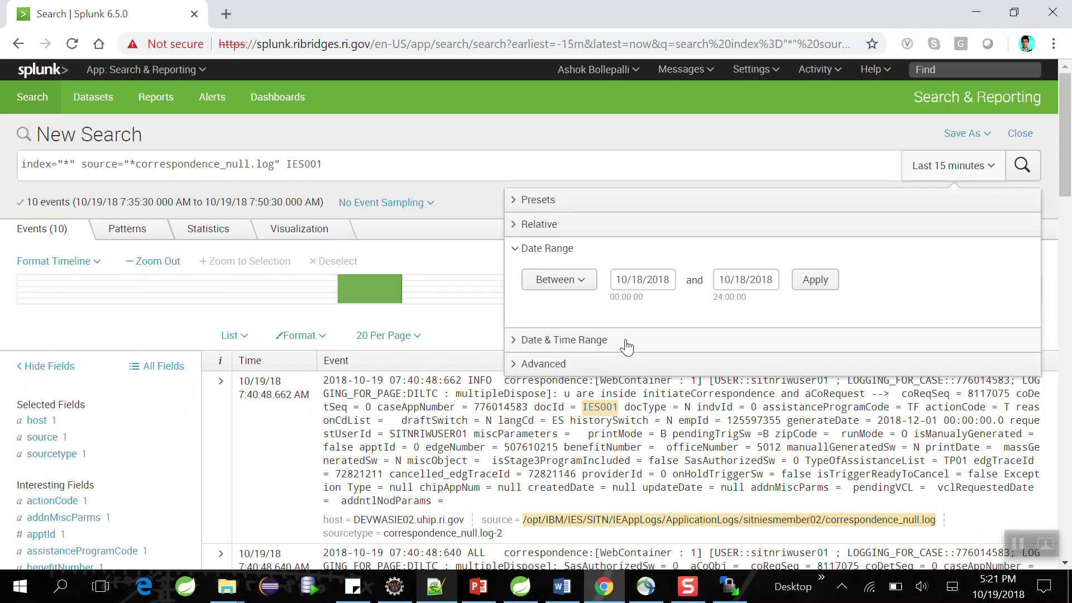
left_click(579, 341)
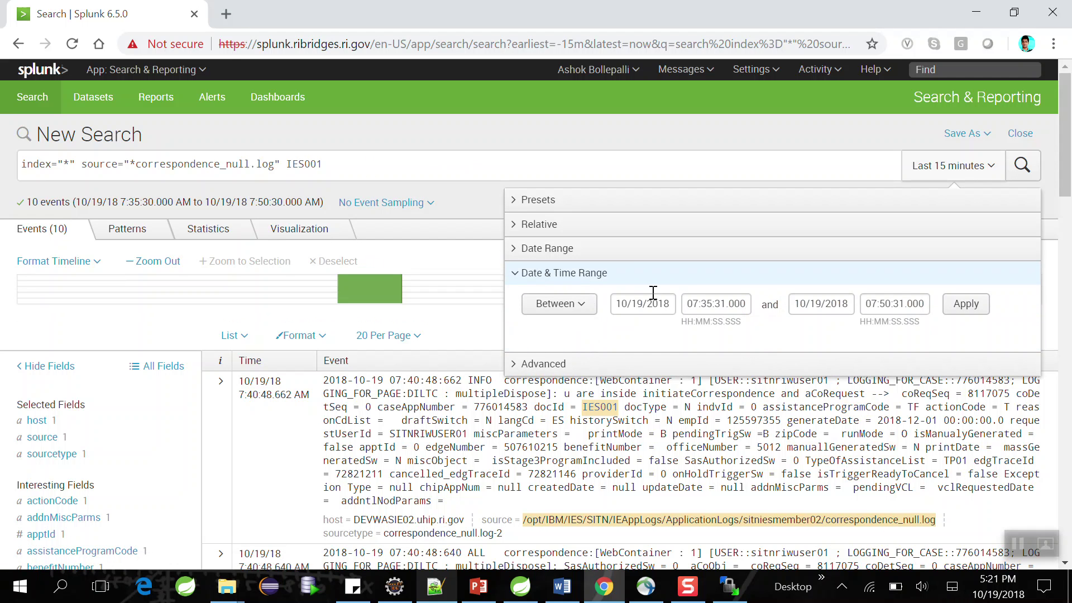
left_click(633, 248)
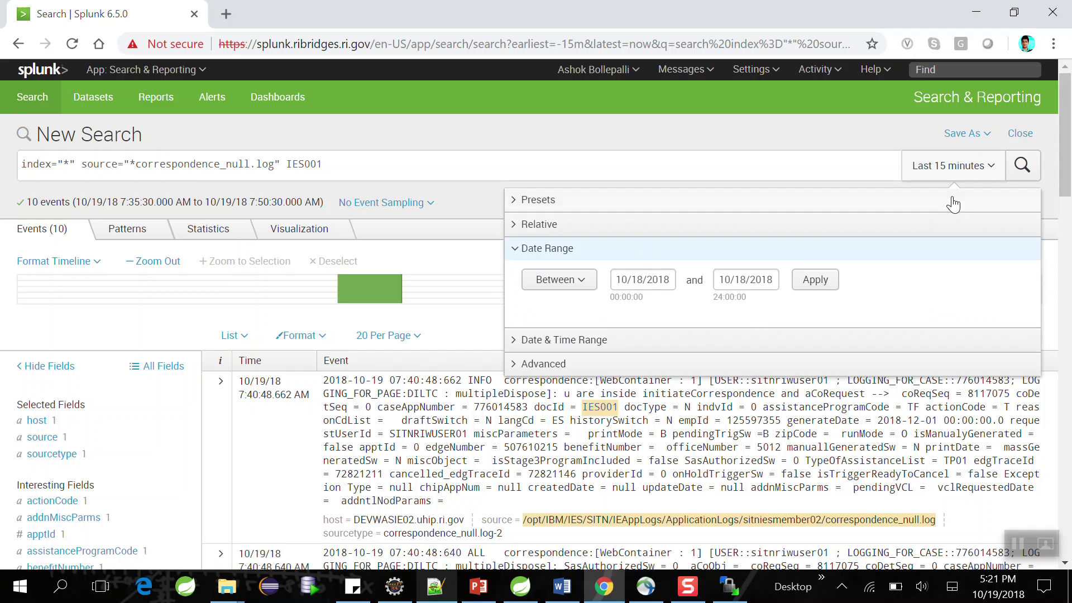
- Rerun the IES001 search with the Last 15 minutes range and review the matching events against the query's IES001 term
left_click(1021, 166)
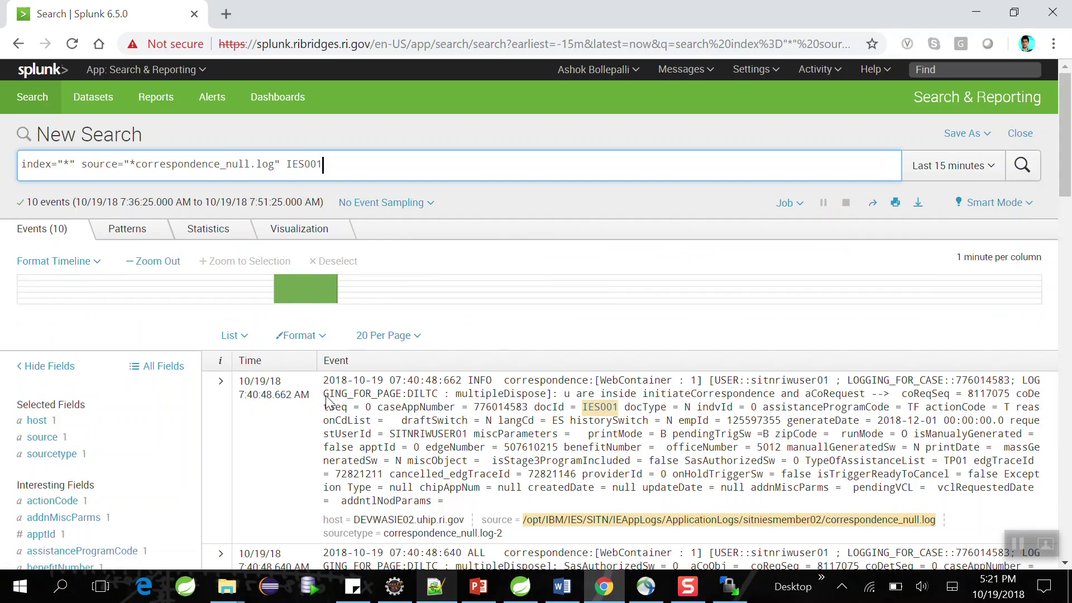
scroll(770, 354, "down", 10)
scroll(717, 341, "up", 10)
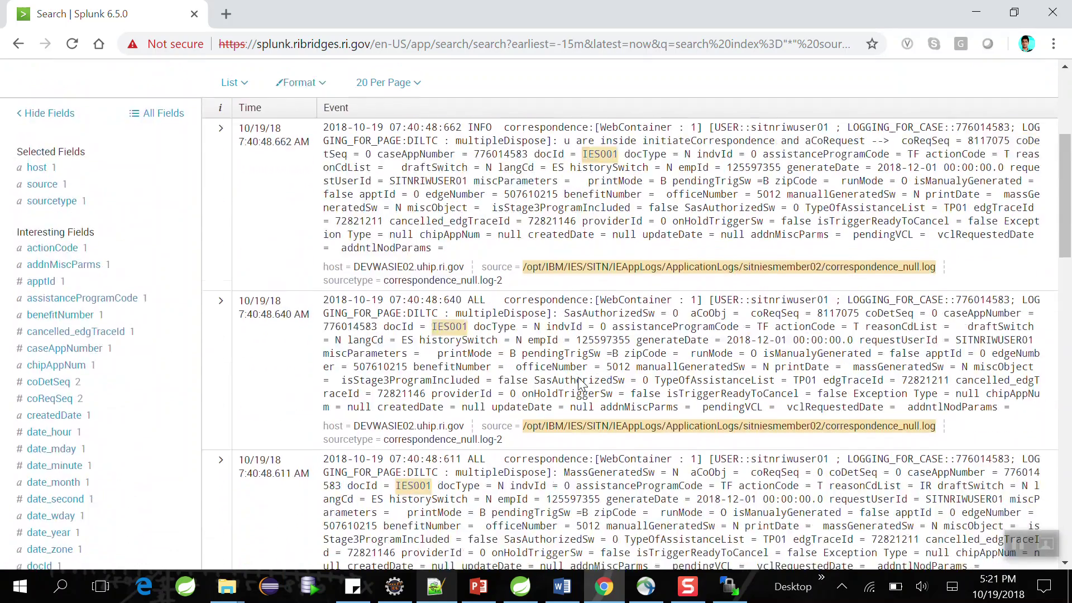
double_click(304, 163)
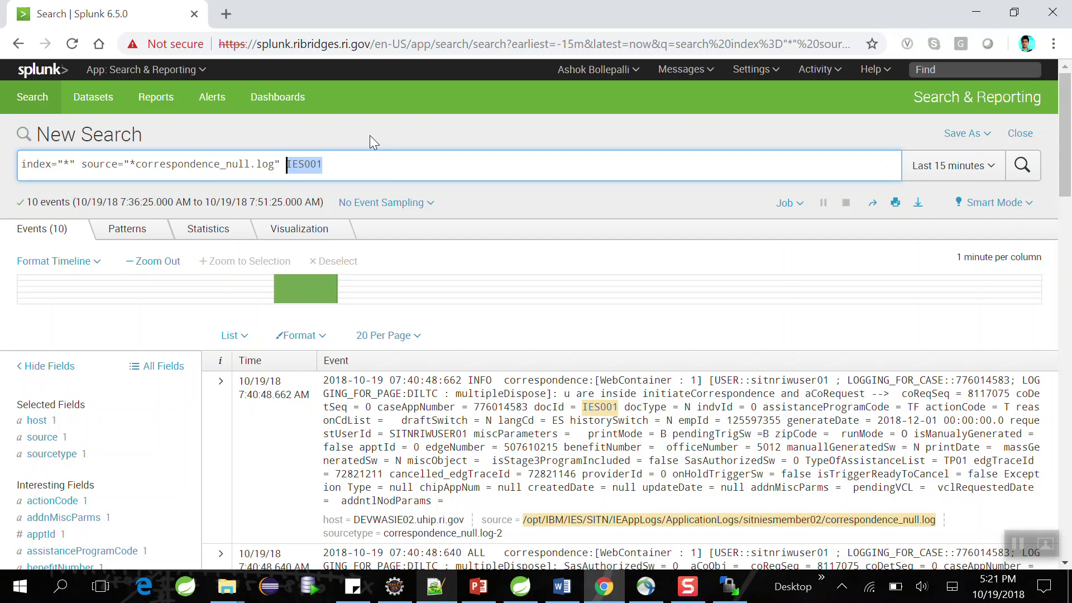
left_click(413, 135)
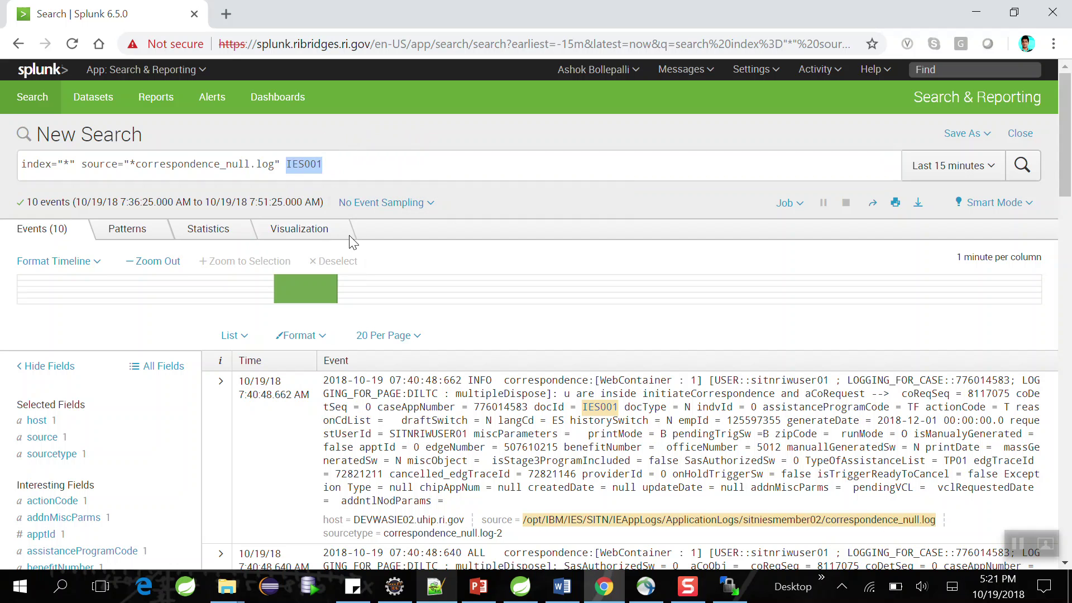
left_click(370, 169)
double_click(315, 166)
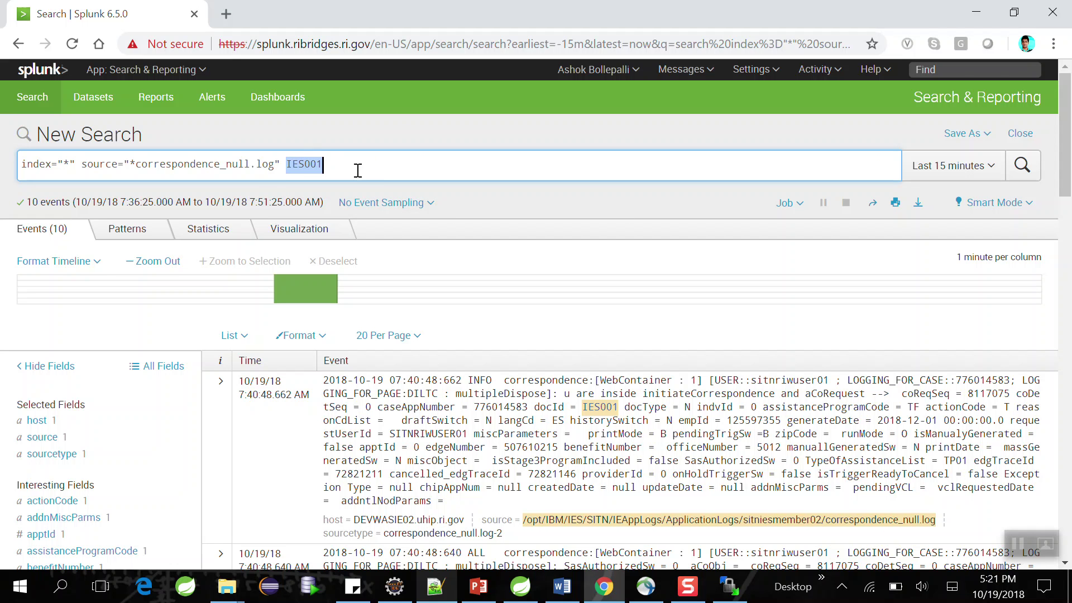
left_click(357, 167)
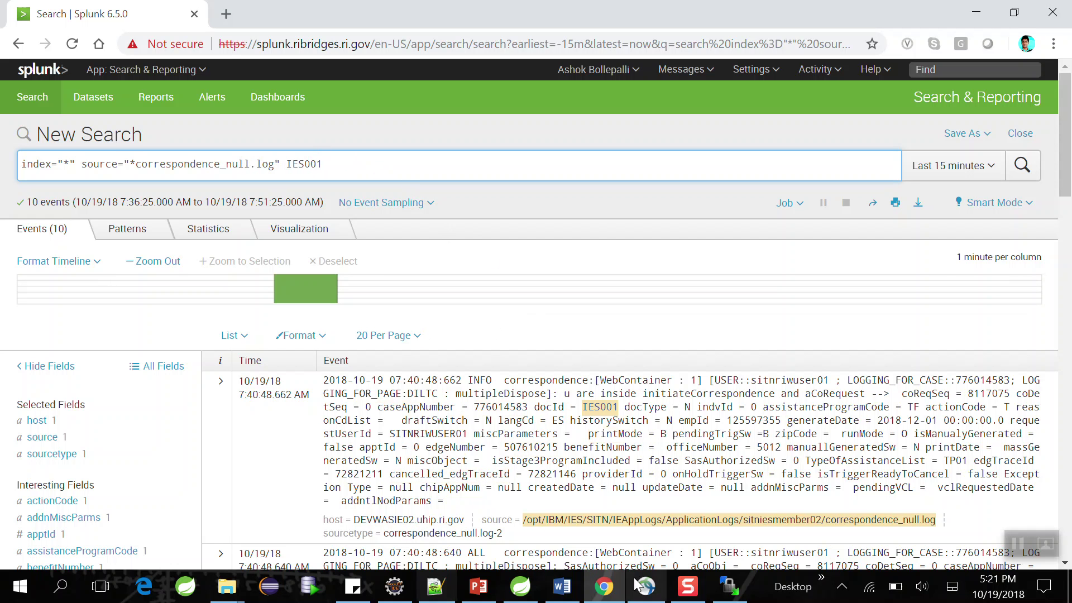
- Switch to the Log4j.pptx slide show in PowerPoint, revisit the Logs monitoring tools slide, and advance to the contact details slide
left_click(478, 586)
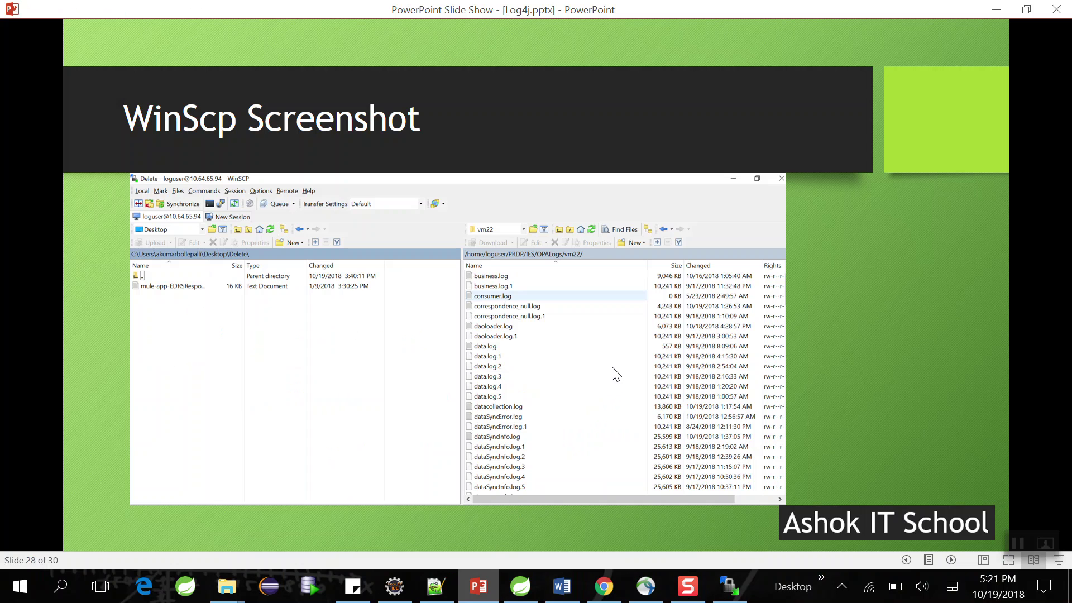
key("Left")
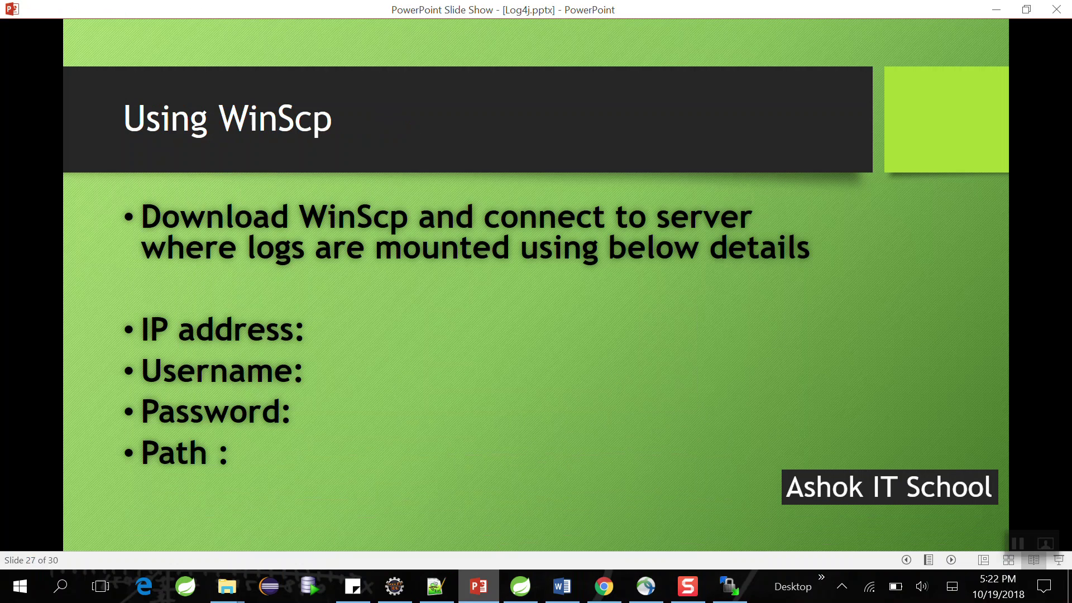
key("Left")
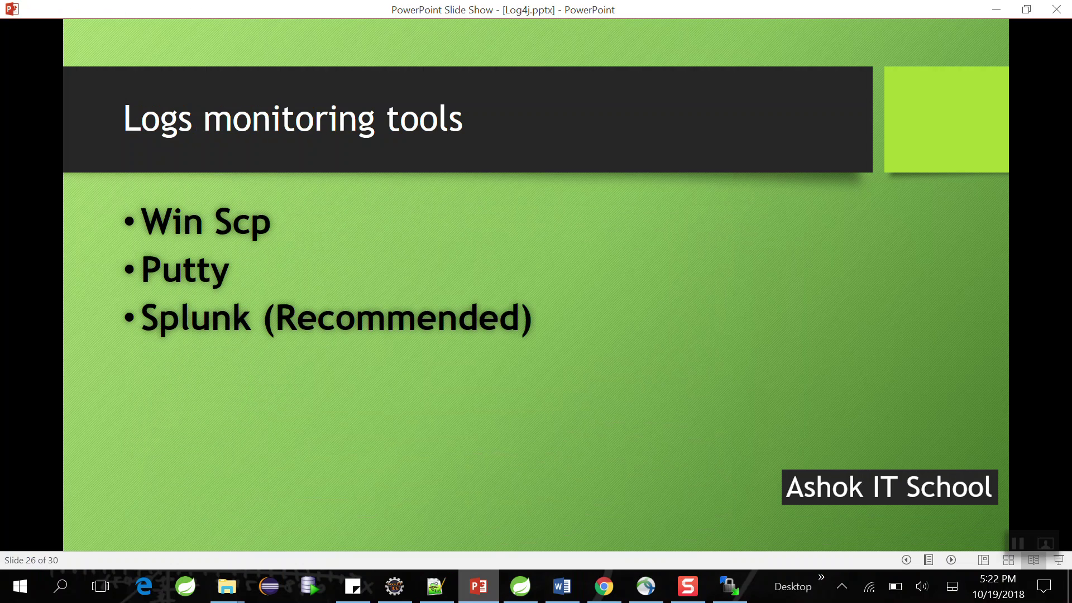
key("Right")
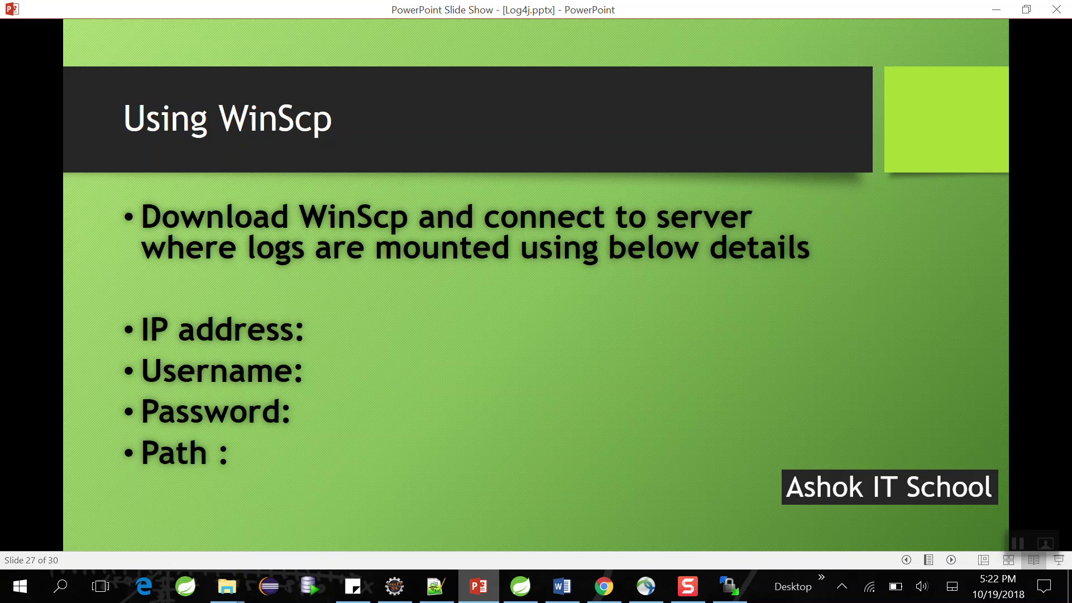
key("Right")
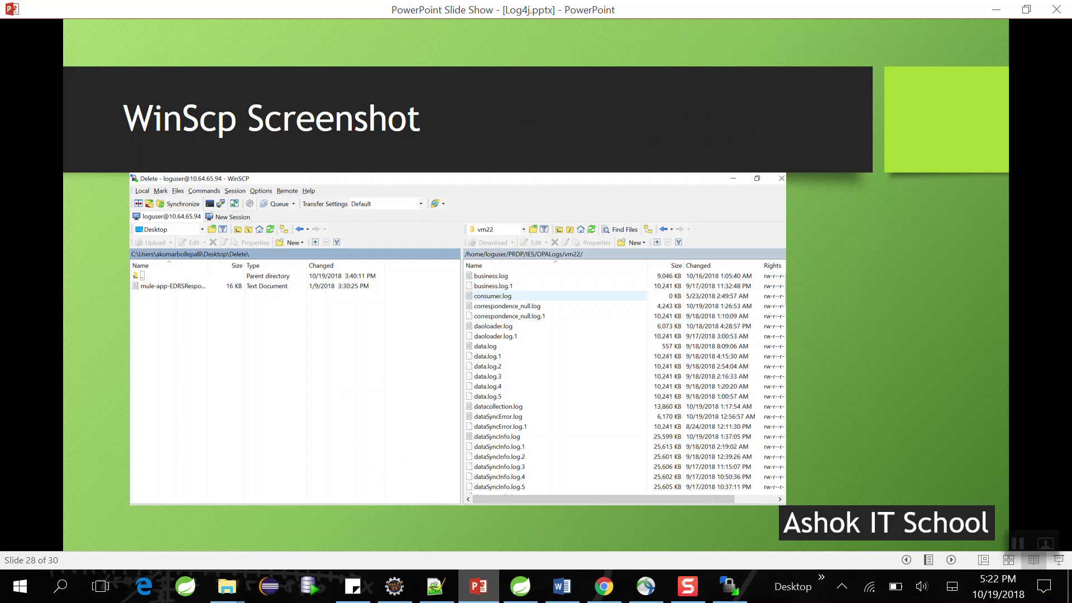
key("Right")
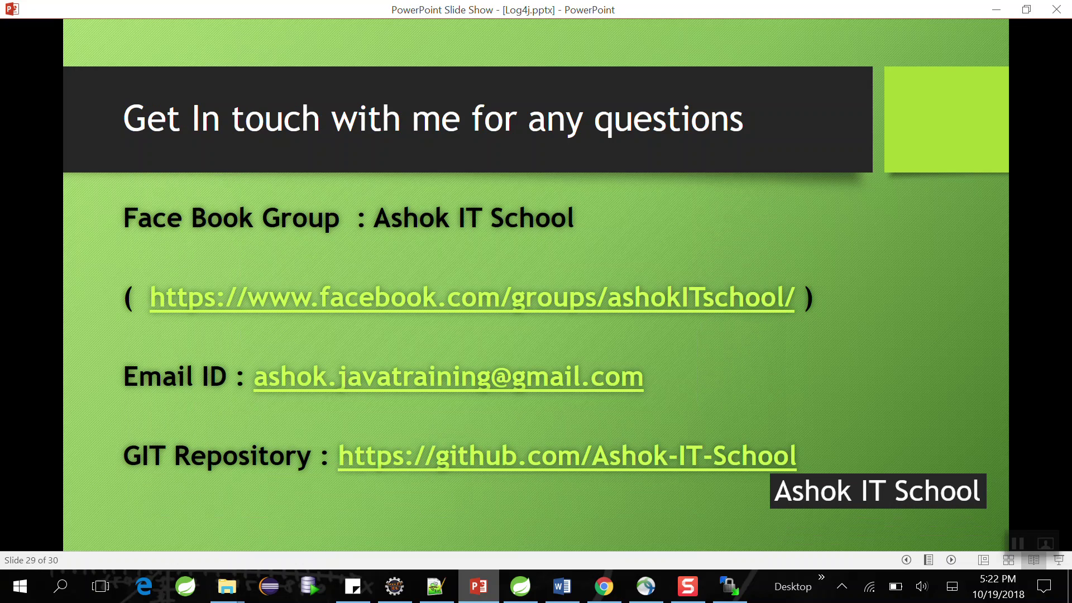